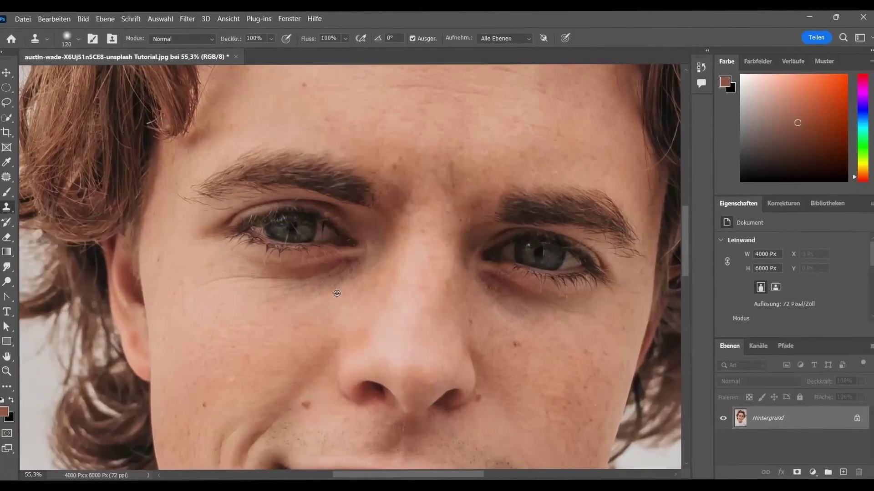
Paint clean cheek skin over the dark under-eye circle and try patching the shadow.
alt+click(284, 288)
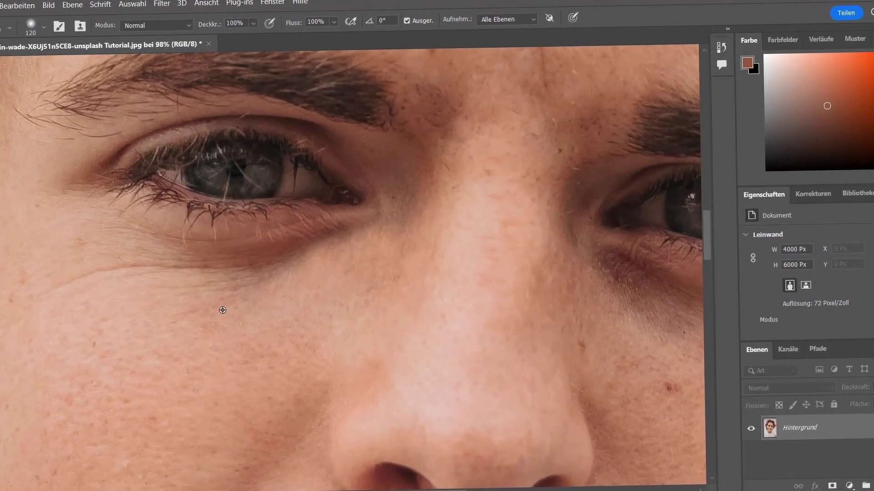
drag(279, 267, 367, 240)
scroll(367, 240, down, 2)
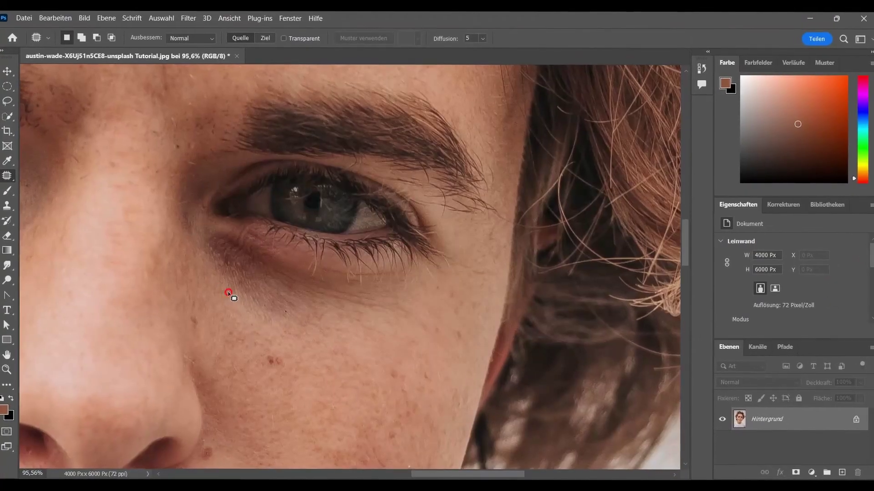
mouse_move(225, 292)
mouse_down()
mouse_move(203, 234)
mouse_move(270, 340)
mouse_move(210, 292)
mouse_up()
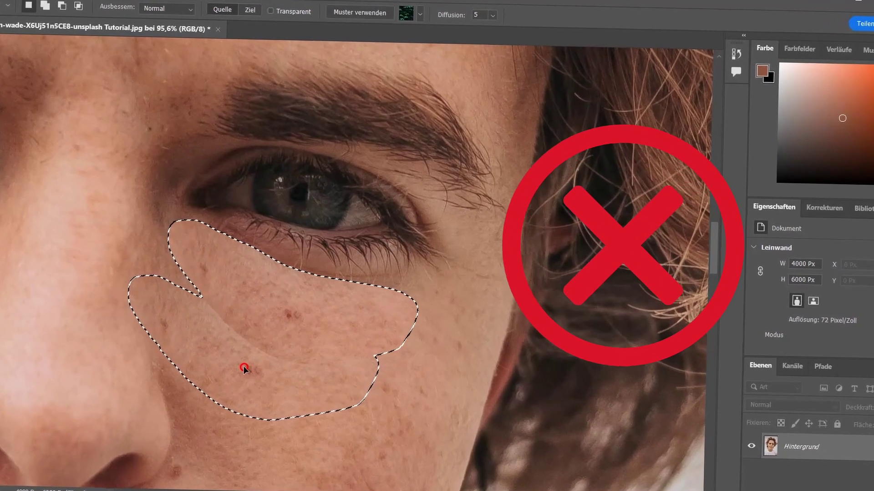
key(ctrl+d)
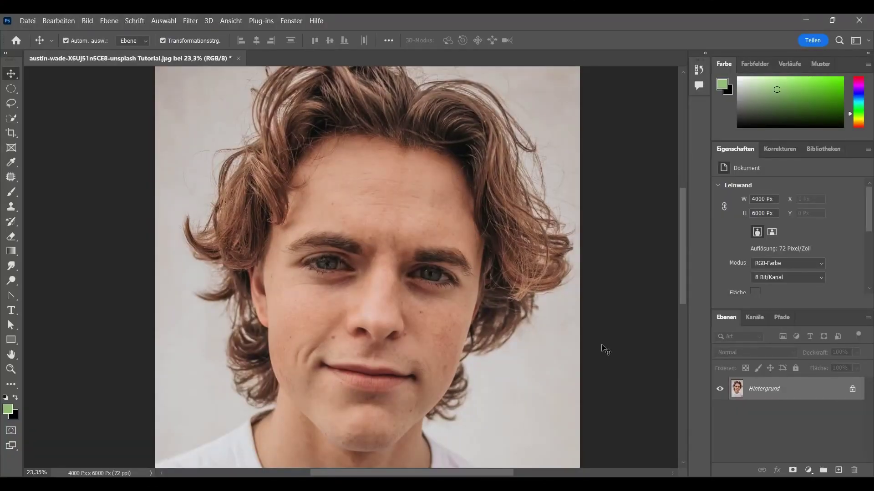
Duplicate the background photo onto a new layer, Ebene 1, with Ctrl+J.
scroll(339, 296, up, 2)
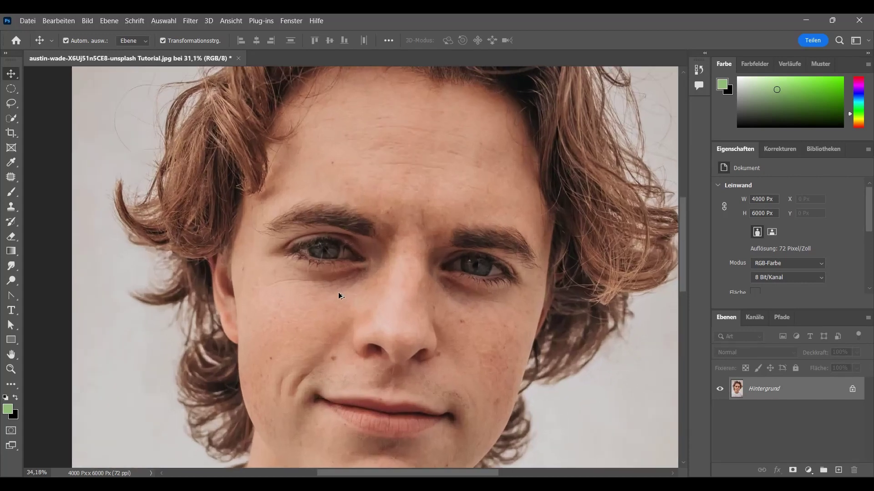
scroll(352, 295, up, 1)
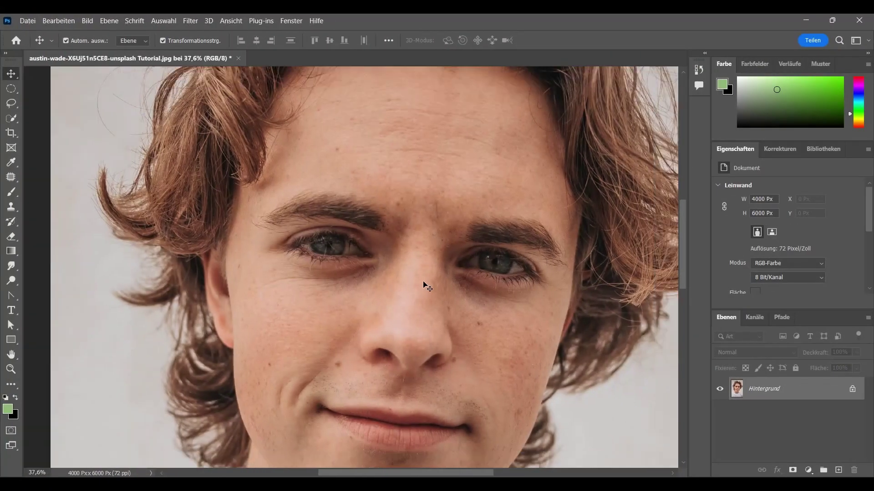
scroll(427, 286, down, 2)
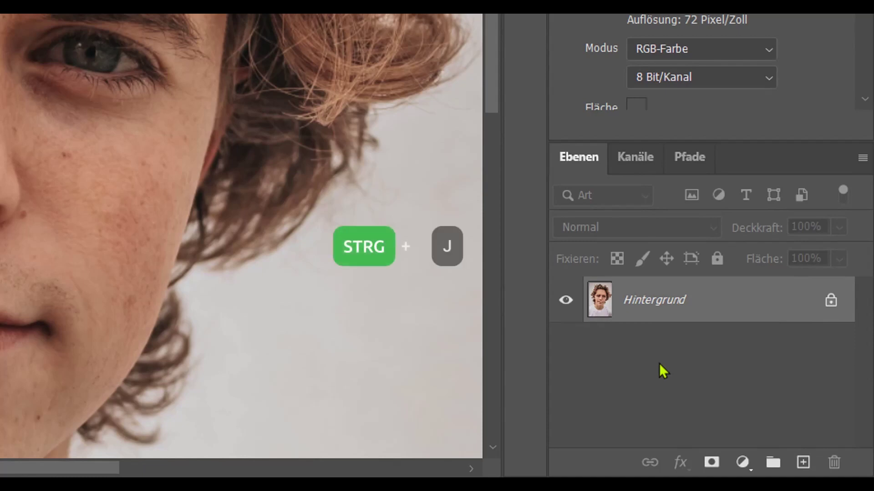
key(ctrl+j)
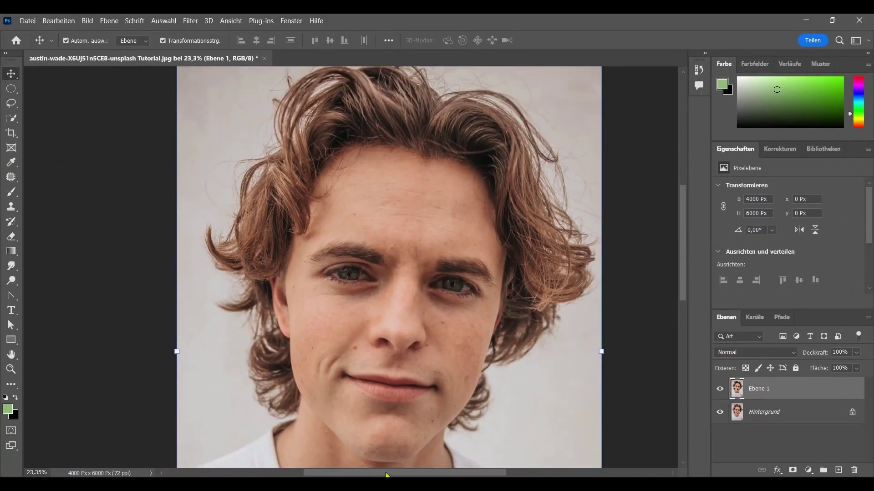
drag(386, 475, 394, 474)
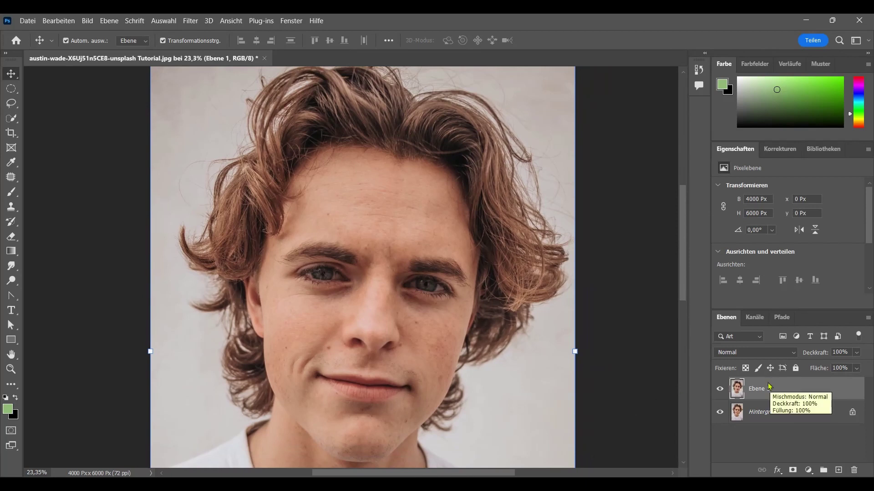
click(89, 22)
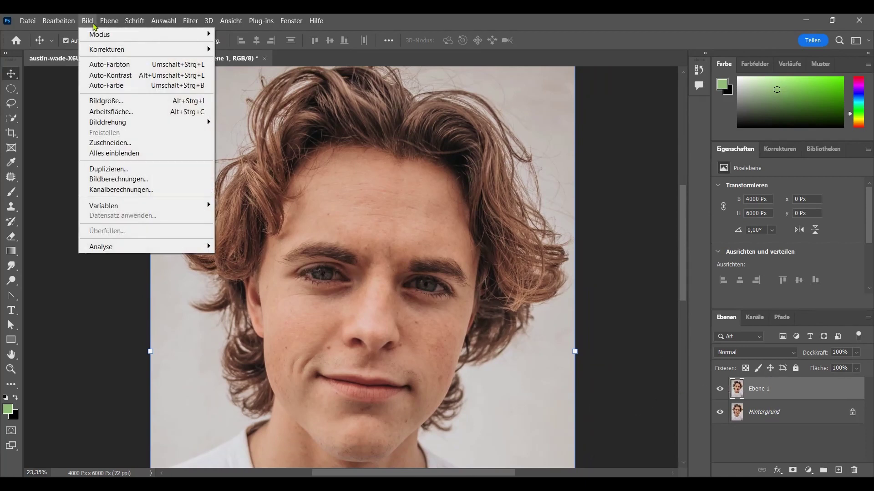
mouse_move(106, 49)
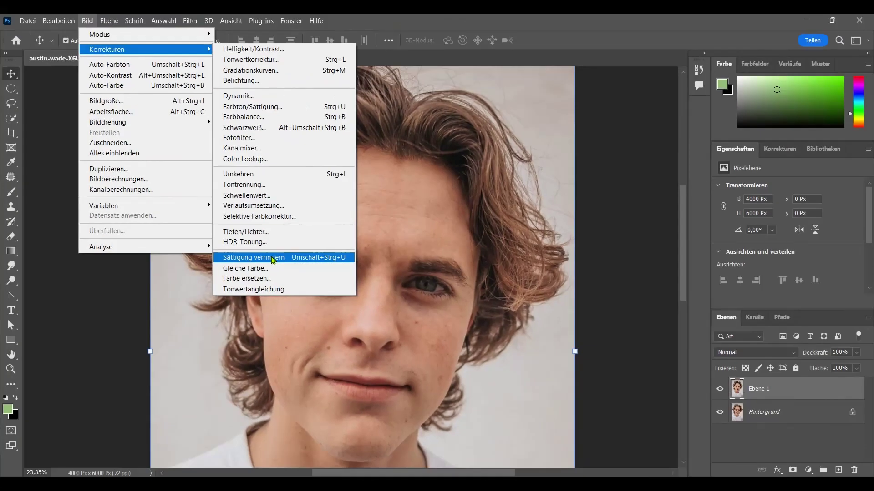
Desaturate Ebene 1 with Sättigung verringern and convert it to a smart object.
click(322, 255)
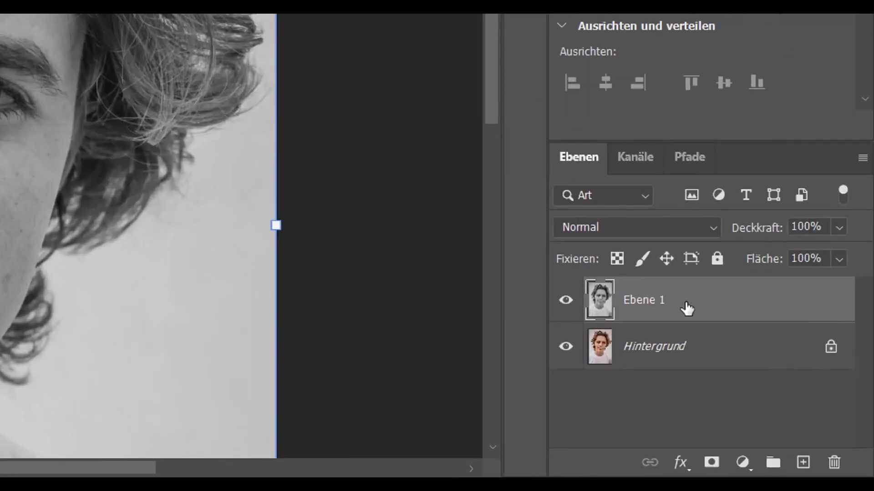
right_click(686, 308)
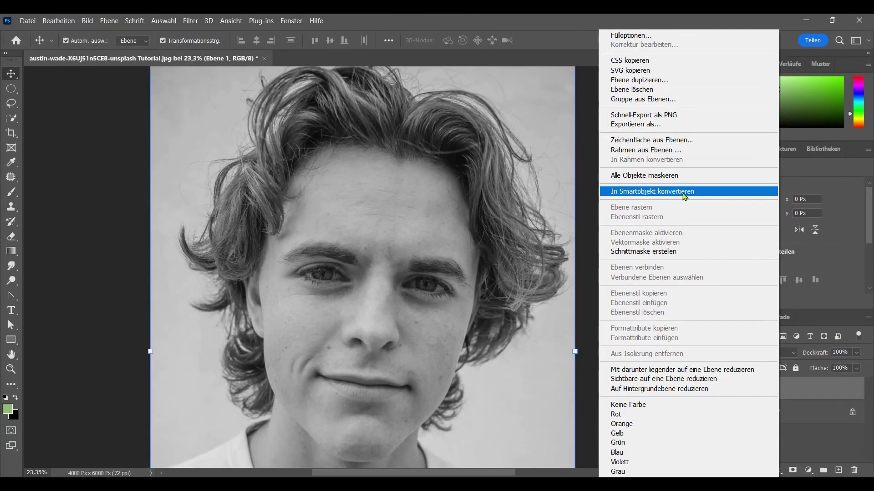
click(437, 138)
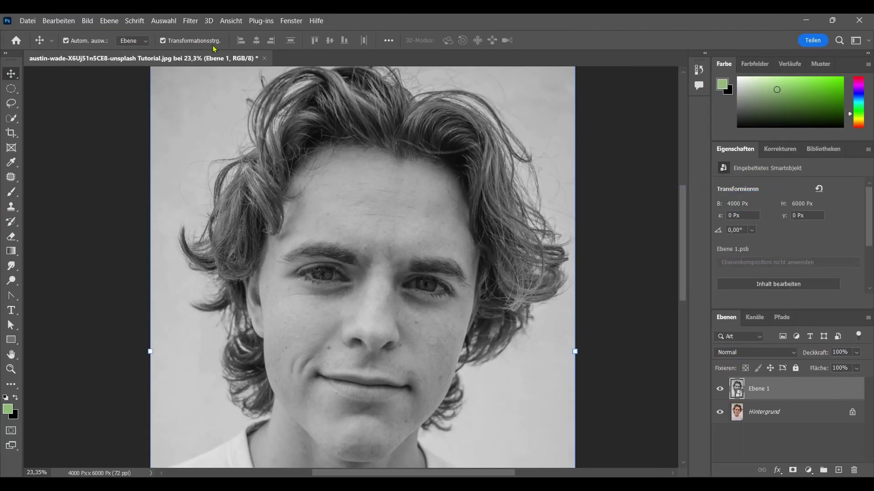
click(190, 22)
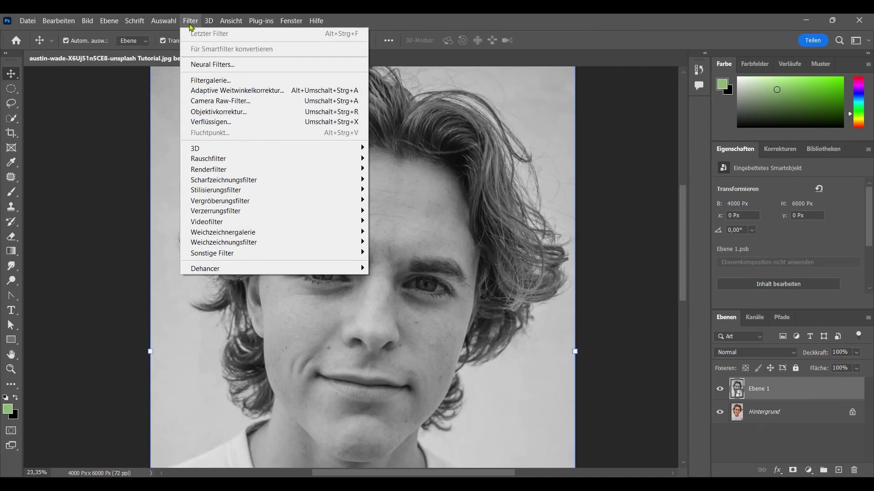
mouse_move(212, 253)
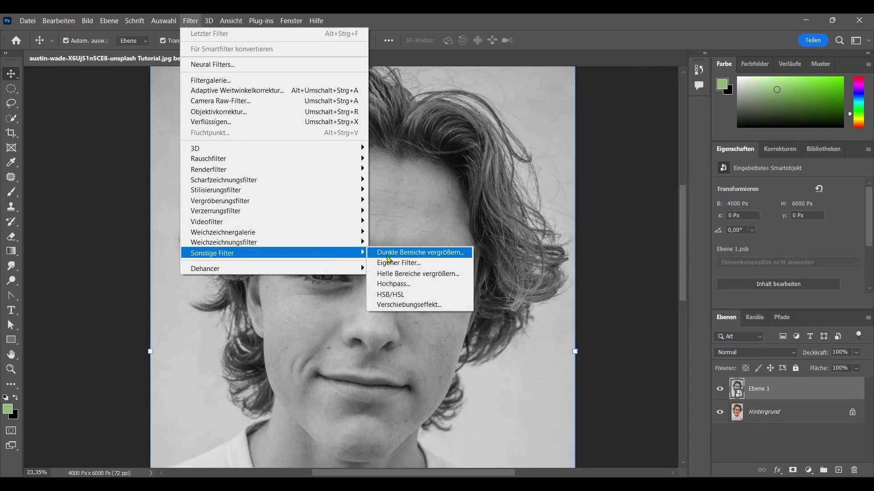
Apply a Hochpass filter to Ebene 1 with a 7,6-pixel radius.
click(418, 285)
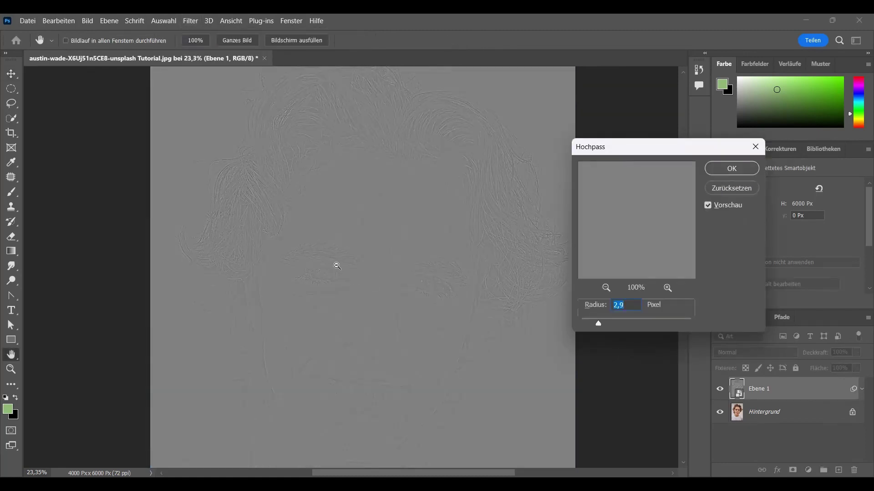
scroll(339, 270, up, 3)
mouse_move(640, 154)
mouse_down()
mouse_move(581, 167)
mouse_move(597, 172)
mouse_up()
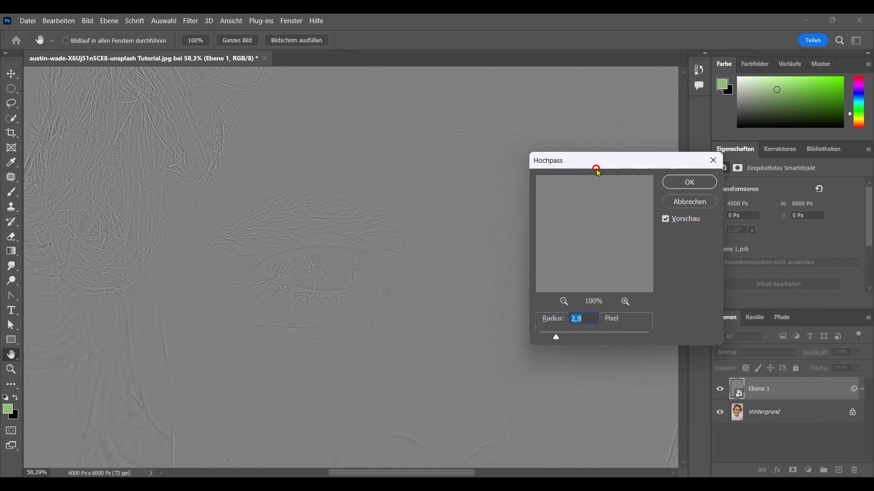
drag(556, 337, 583, 337)
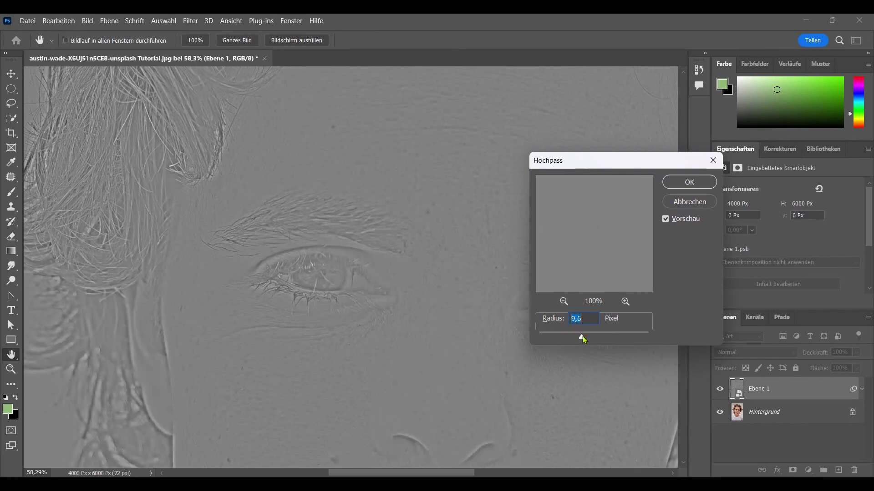
drag(603, 167, 285, 172)
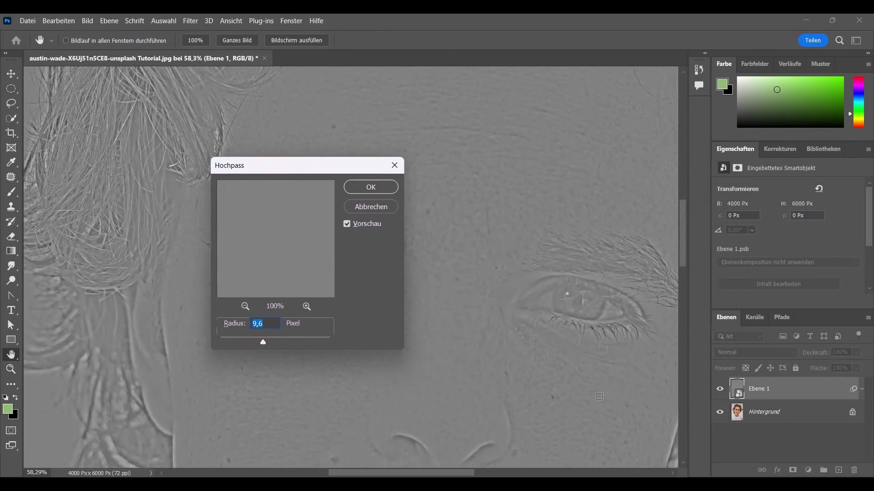
drag(280, 346, 283, 345)
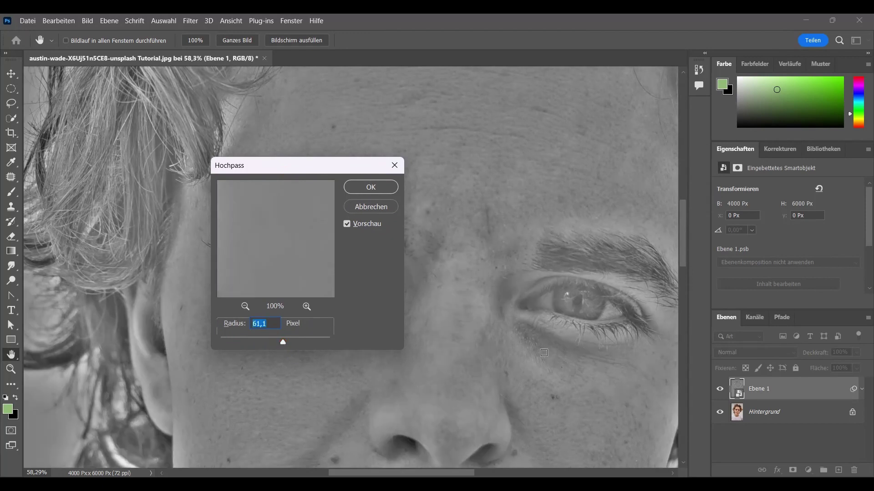
drag(284, 343, 264, 345)
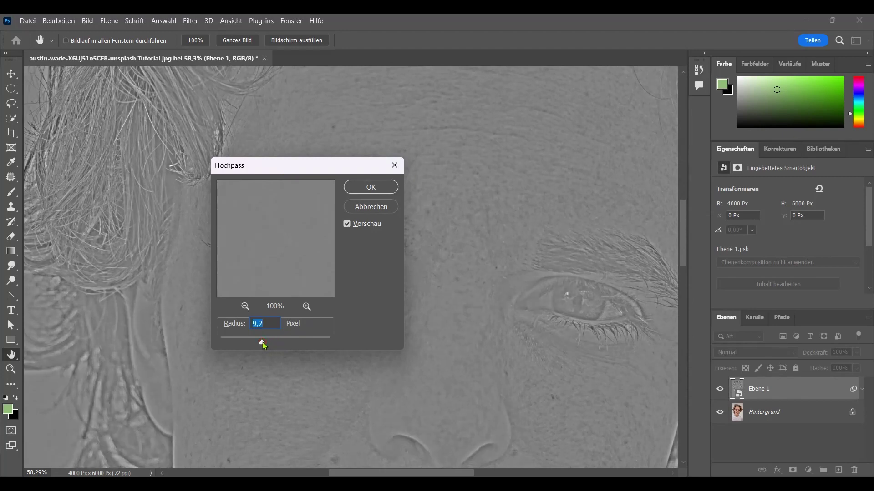
drag(264, 346, 260, 346)
drag(258, 342, 258, 343)
drag(324, 172, 543, 179)
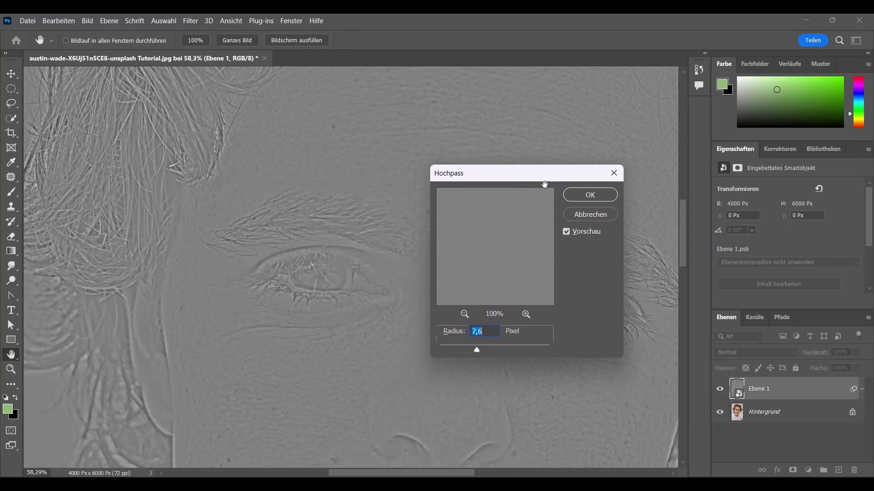
click(590, 196)
Change Ebene 1's blend mode to Ineinanderkopieren to sharpen the colour portrait.
scroll(553, 339, down, 2)
scroll(550, 340, down, 1)
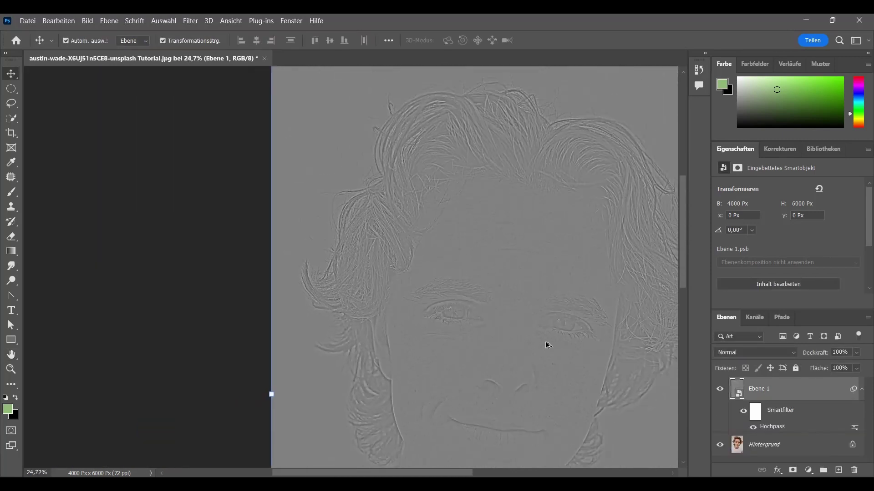
drag(457, 476, 496, 474)
scroll(386, 350, down, 1)
scroll(385, 355, down, 2)
scroll(383, 346, up, 1)
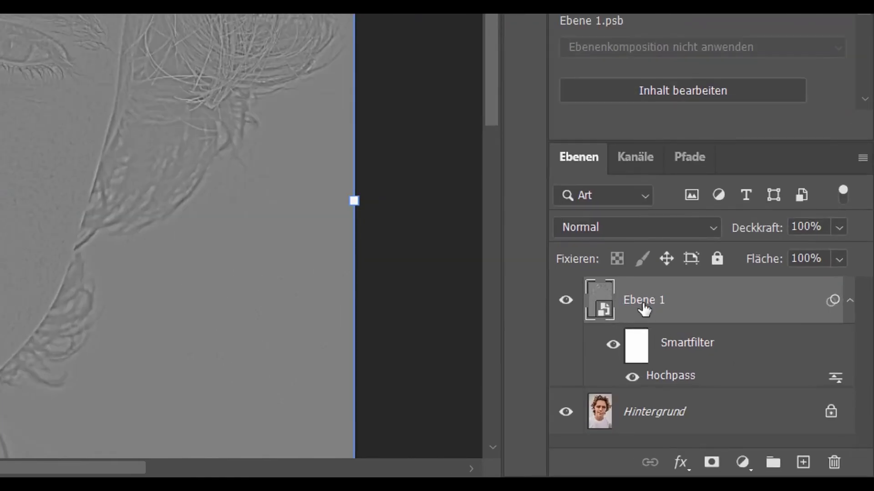
click(714, 231)
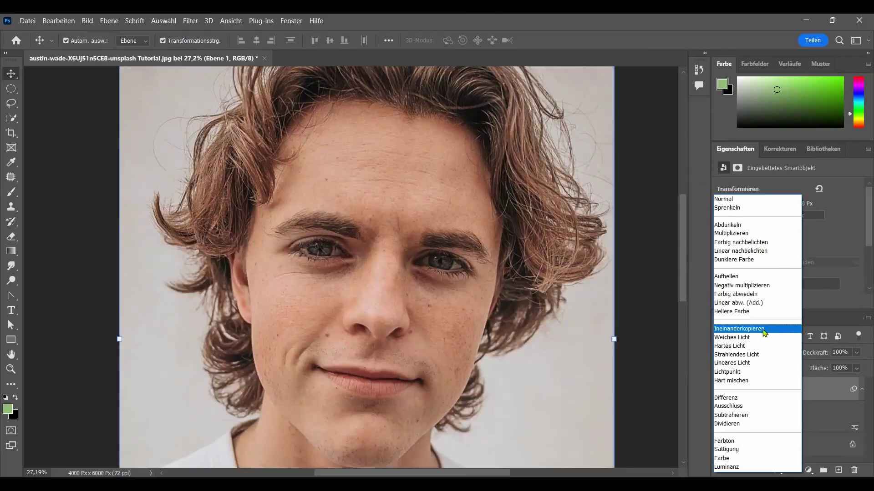
click(764, 330)
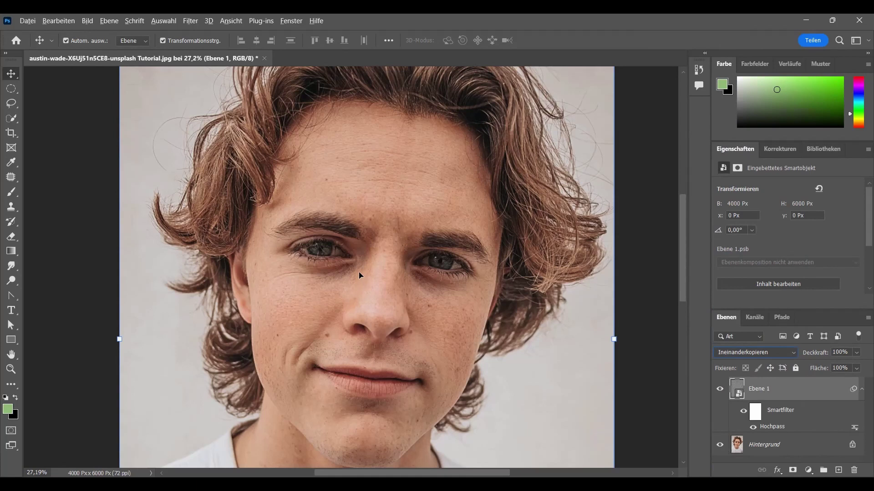
scroll(390, 303, up, 3)
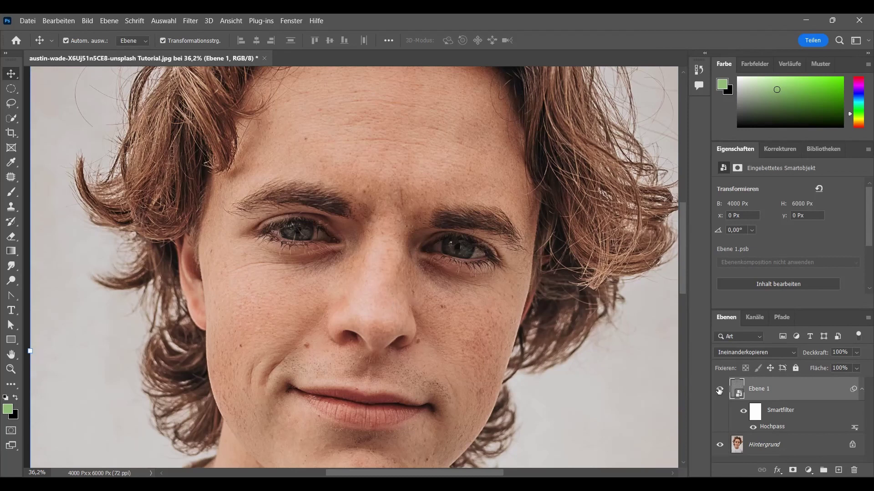
click(720, 390)
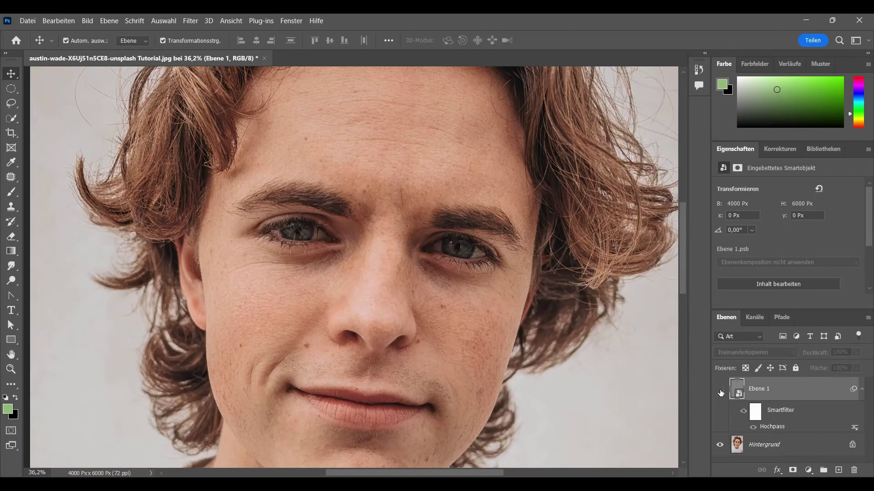
click(720, 390)
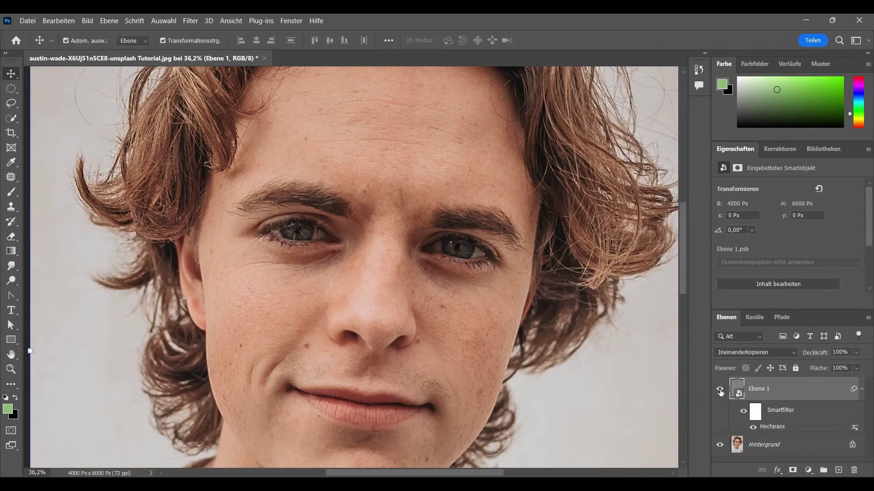
scroll(311, 243, up, 3)
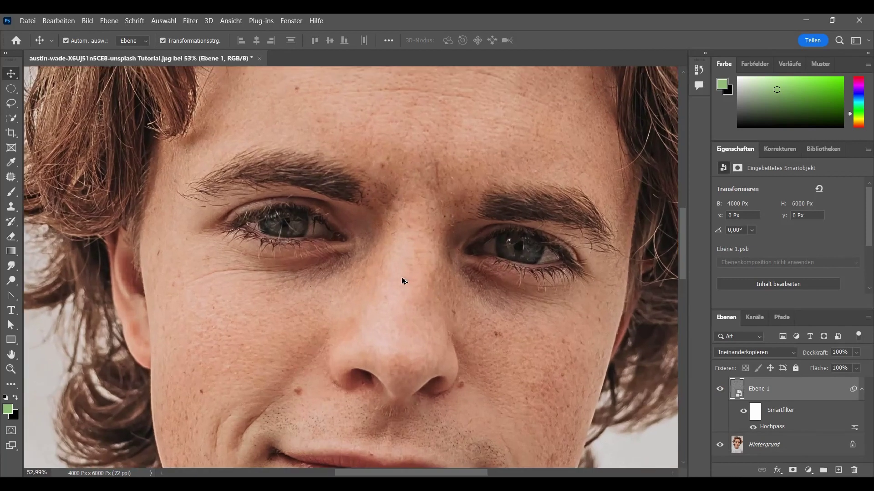
scroll(401, 277, up, 2)
click(719, 394)
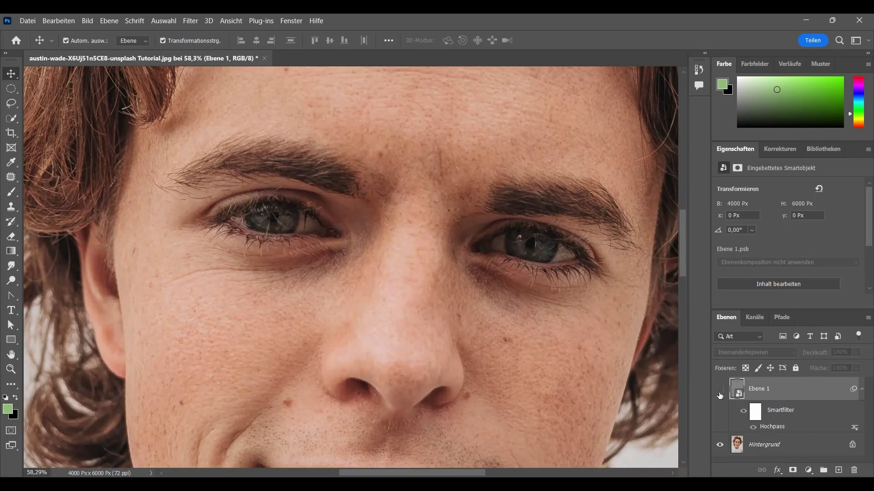
click(719, 394)
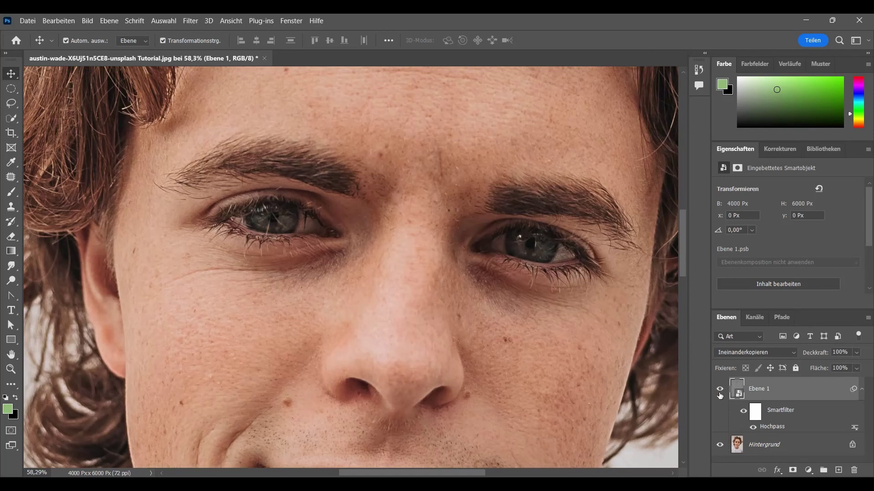
scroll(462, 307, down, 2)
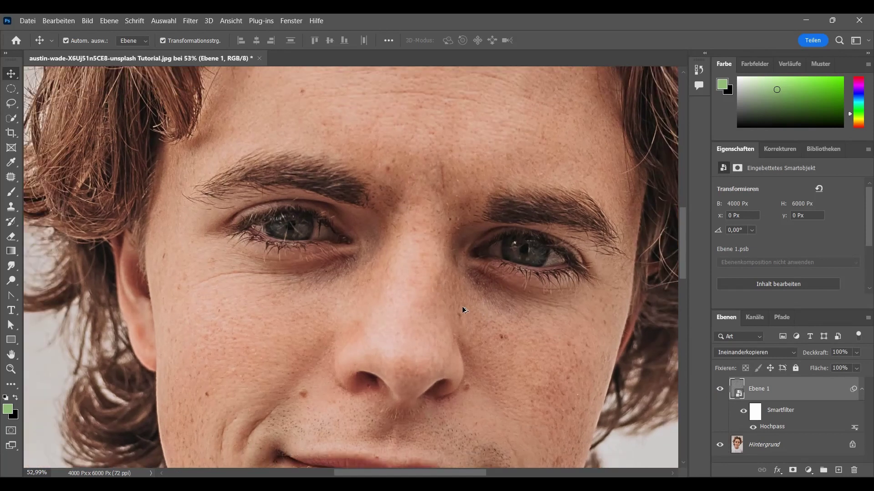
scroll(473, 369, down, 1)
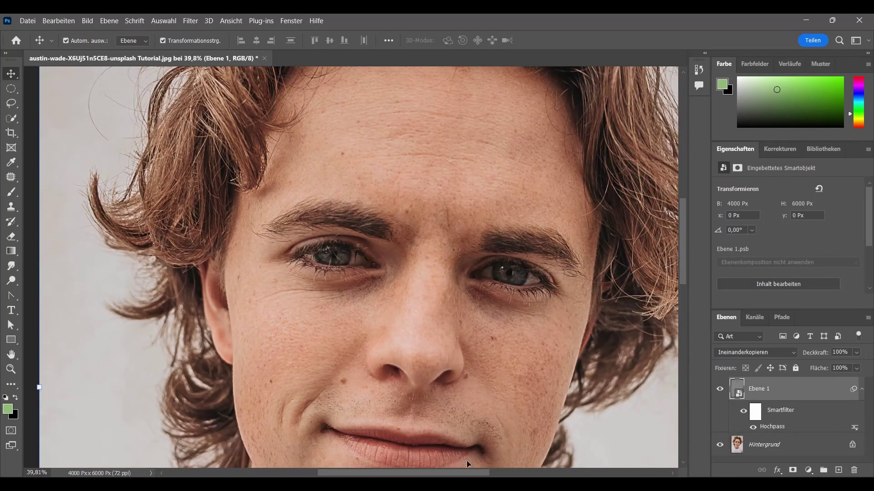
drag(466, 473, 480, 465)
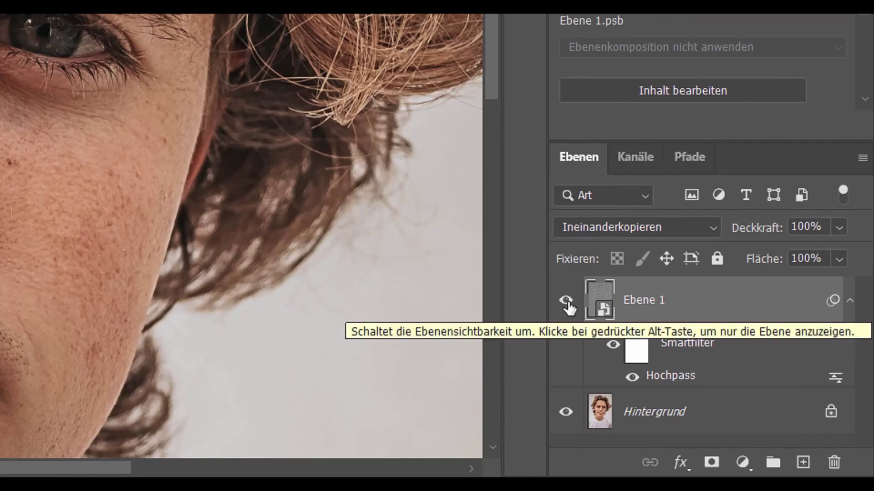
Hide Ebene 1, select Hintergrund and add empty layer Ebene 2 above it.
click(567, 302)
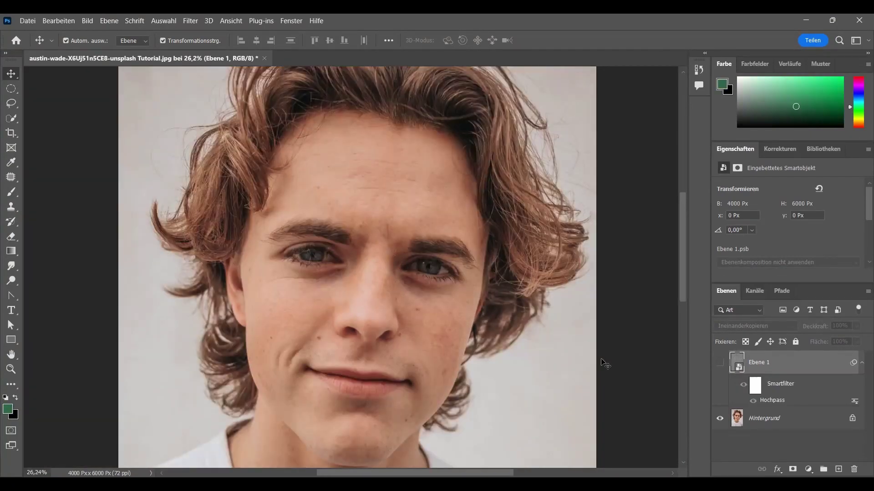
scroll(409, 318, up, 3)
scroll(419, 299, up, 1)
scroll(403, 280, up, 1)
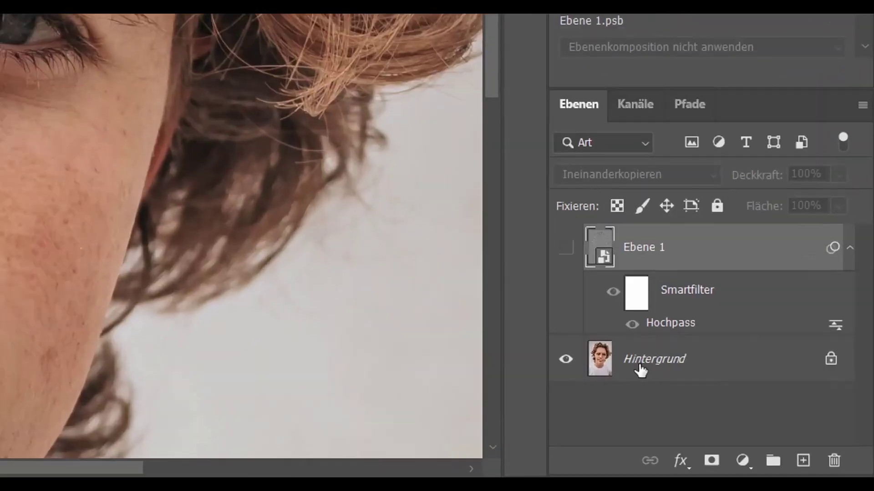
click(680, 371)
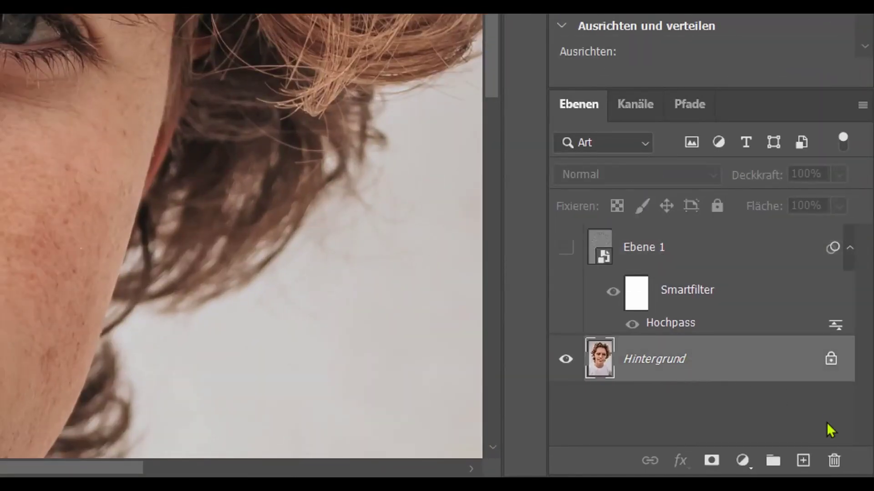
click(803, 461)
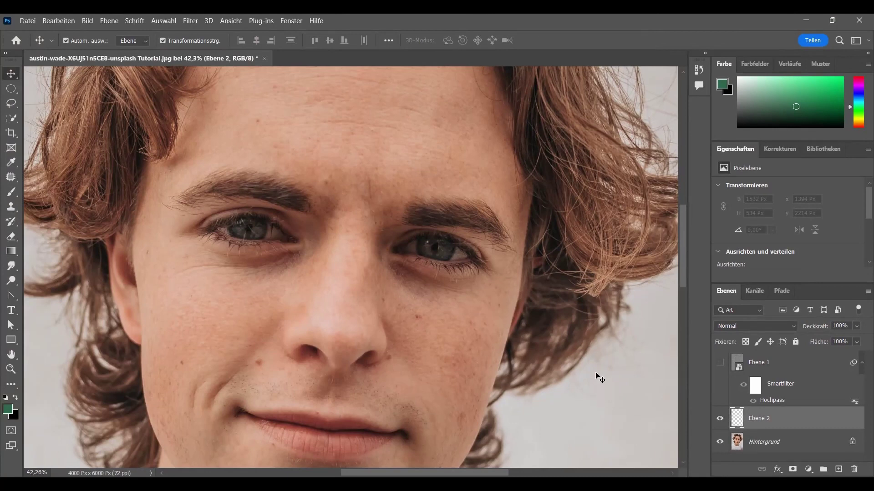
Switch to a soft round Brush with Flow lowered to 5%.
click(12, 193)
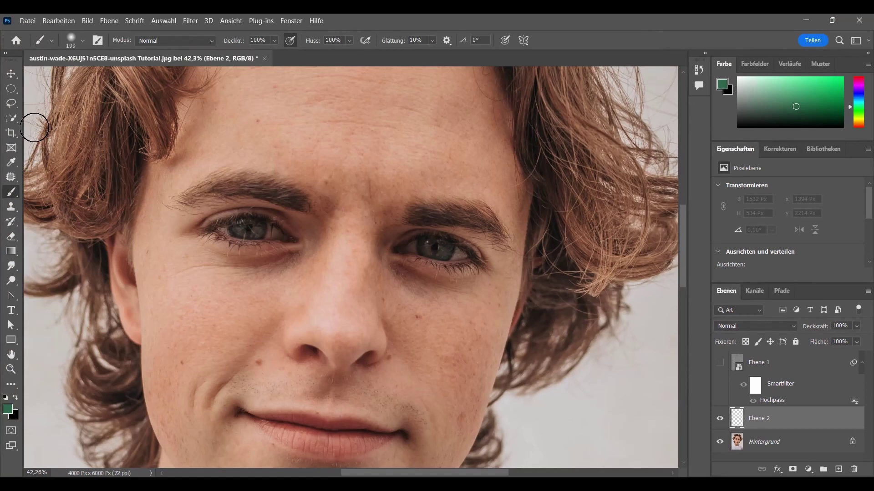
click(82, 43)
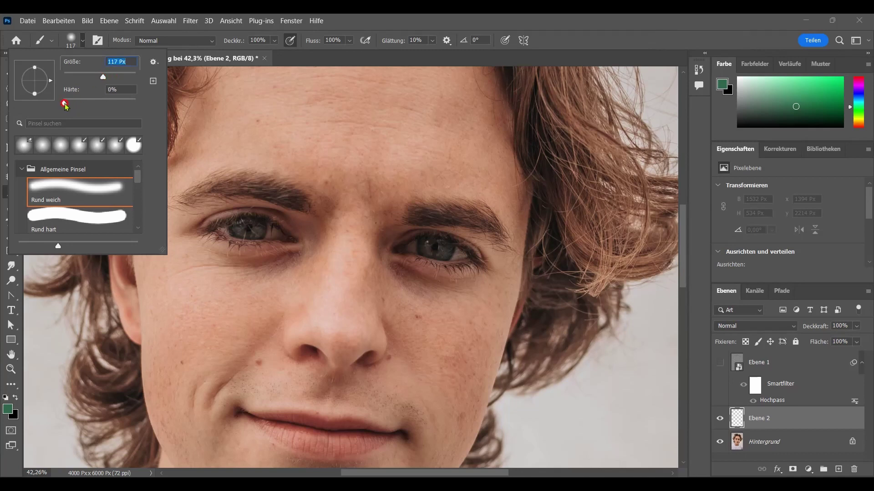
click(84, 43)
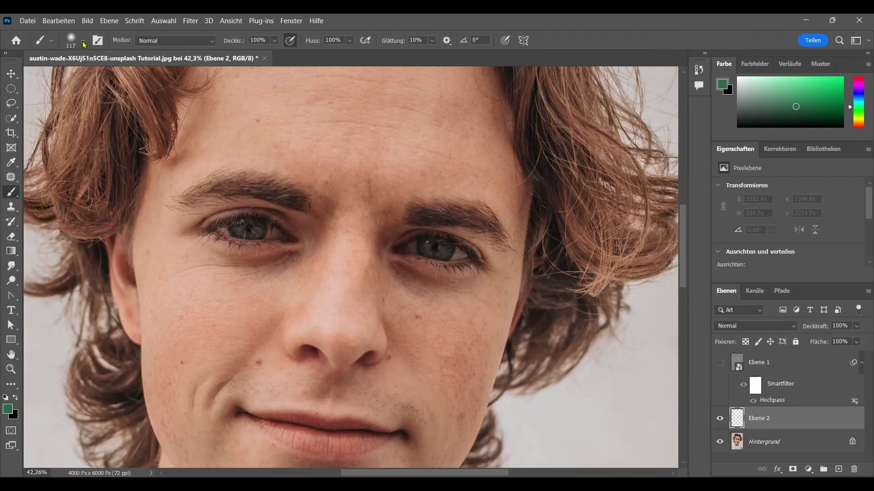
click(350, 42)
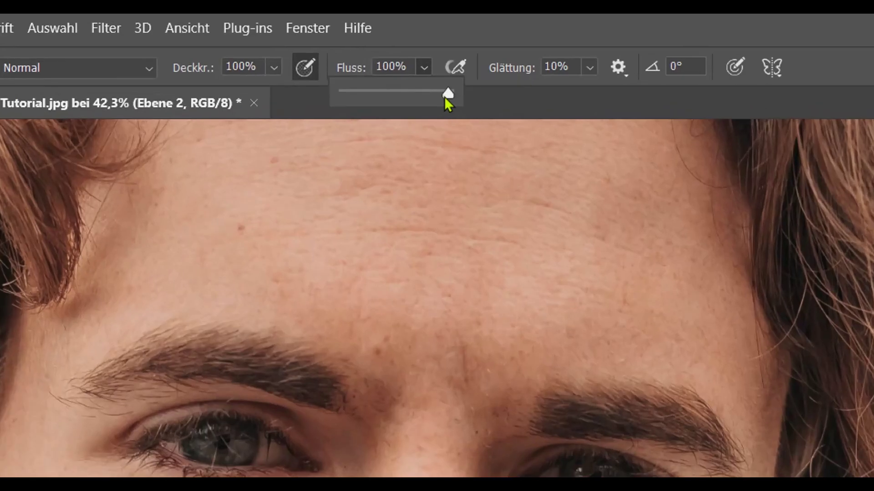
drag(358, 92, 352, 93)
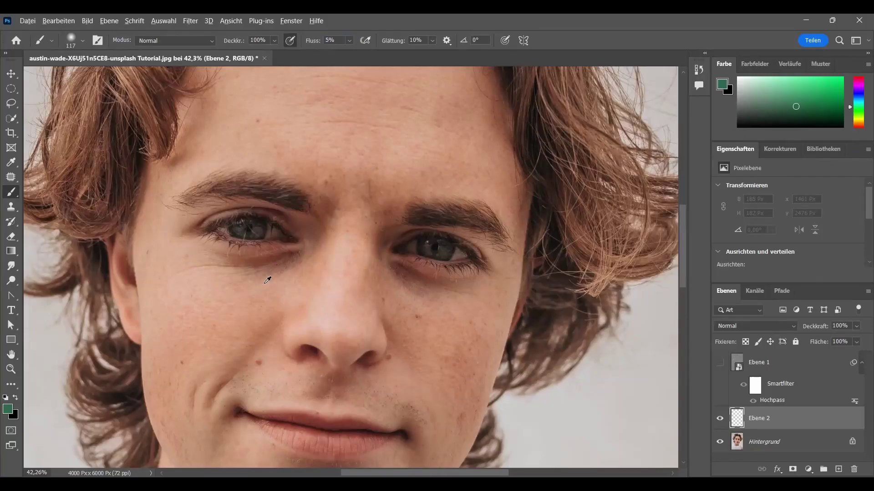
scroll(295, 277, up, 2)
scroll(295, 277, up, 2)
scroll(295, 278, up, 3)
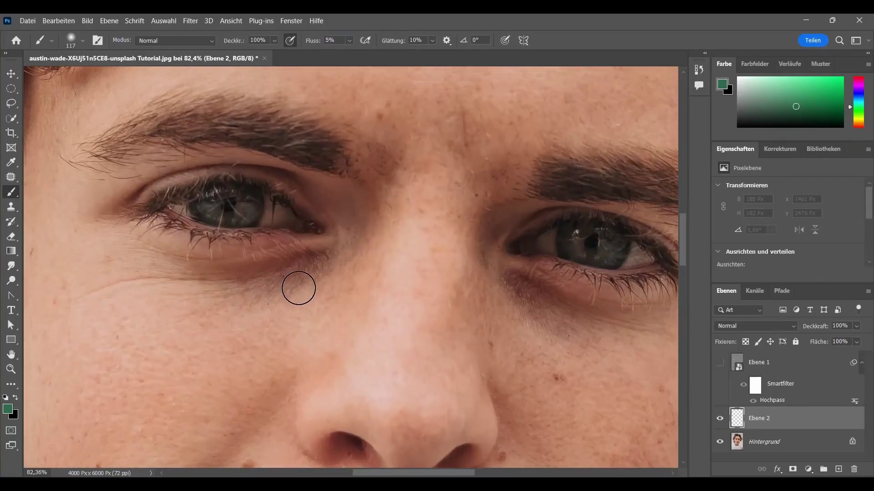
scroll(298, 292, up, 1)
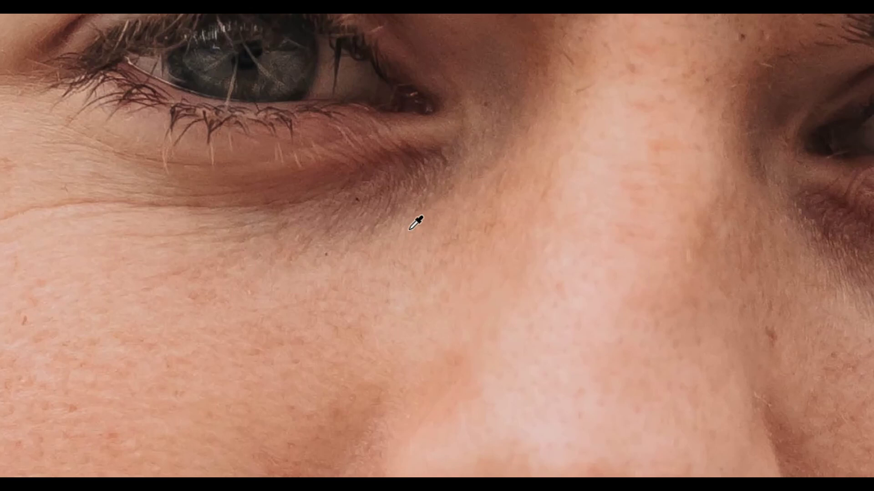
Sample nearby skin tone and softly paint over the left under-eye shadow.
click(409, 230)
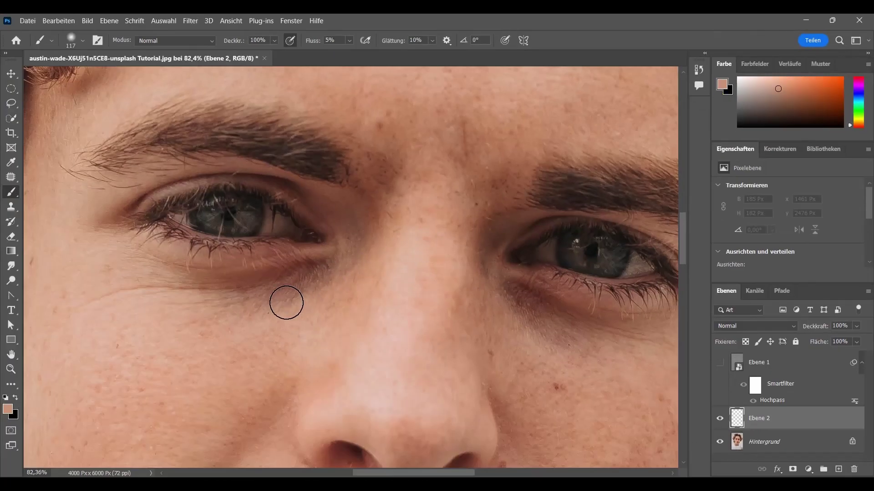
mouse_move(274, 306)
mouse_down()
mouse_move(334, 274)
mouse_move(255, 305)
mouse_move(337, 264)
mouse_move(332, 275)
mouse_up()
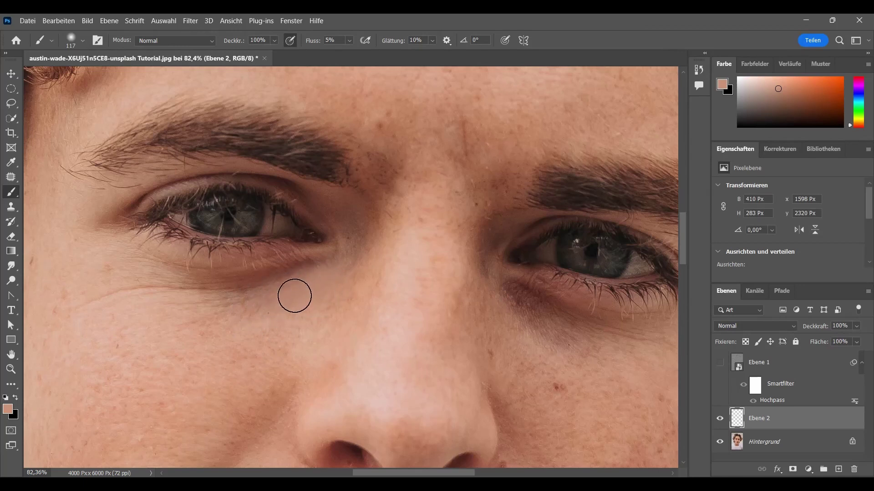
scroll(295, 296, up, 2)
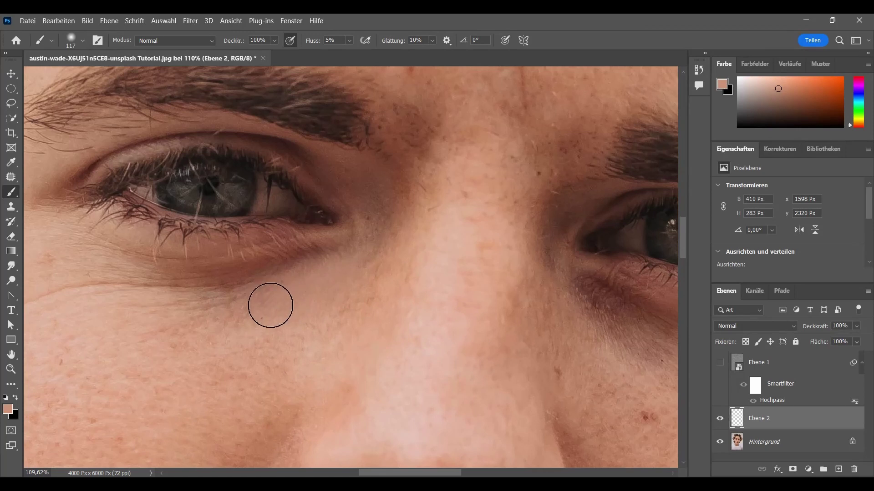
alt+click(249, 328)
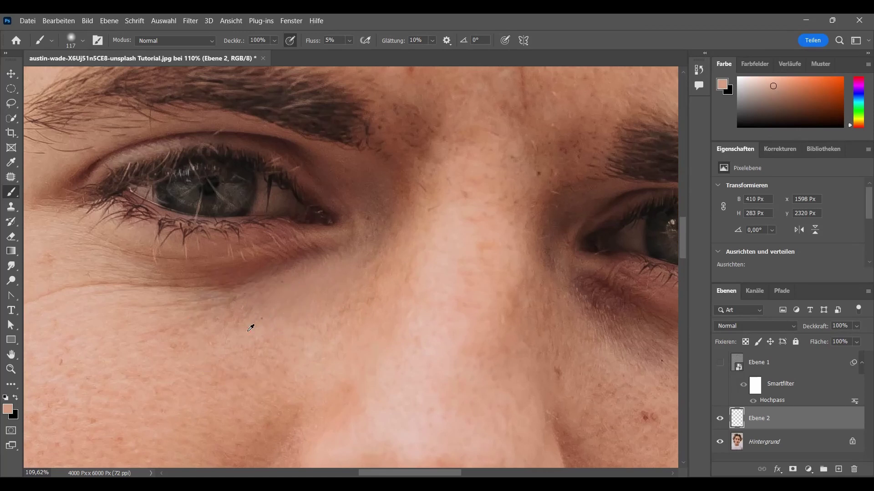
drag(247, 329, 274, 322)
drag(274, 322, 252, 309)
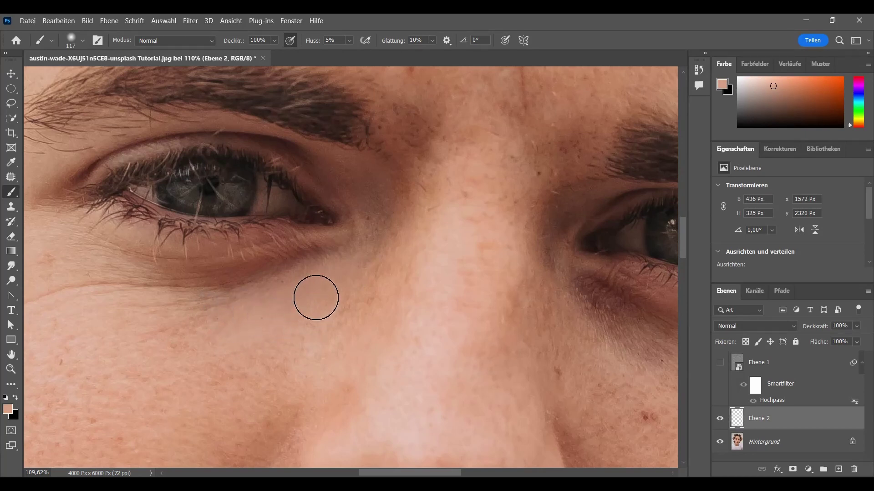
alt+click(194, 307)
mouse_move(211, 308)
mouse_down()
mouse_move(231, 302)
mouse_move(175, 308)
mouse_move(207, 303)
mouse_move(196, 296)
mouse_move(222, 288)
mouse_move(212, 292)
mouse_move(236, 308)
mouse_up()
Resample cheek skin and add more soft strokes under the left eye.
alt+click(250, 327)
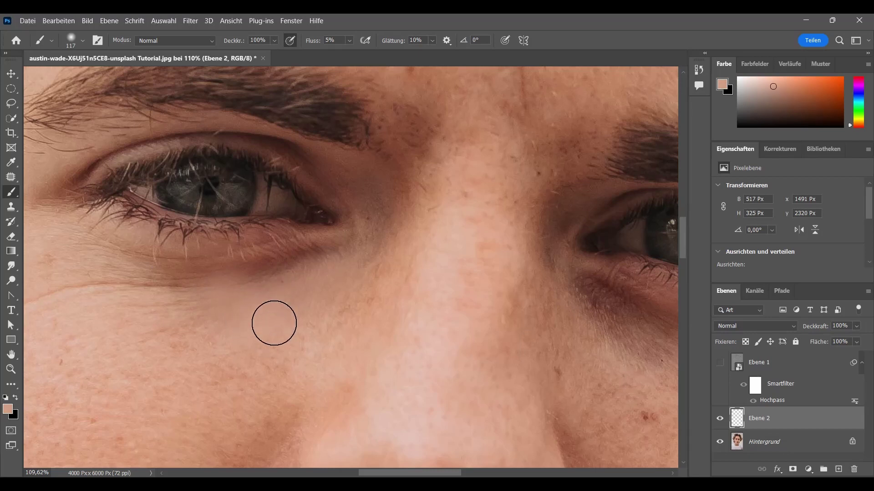
drag(299, 326, 319, 309)
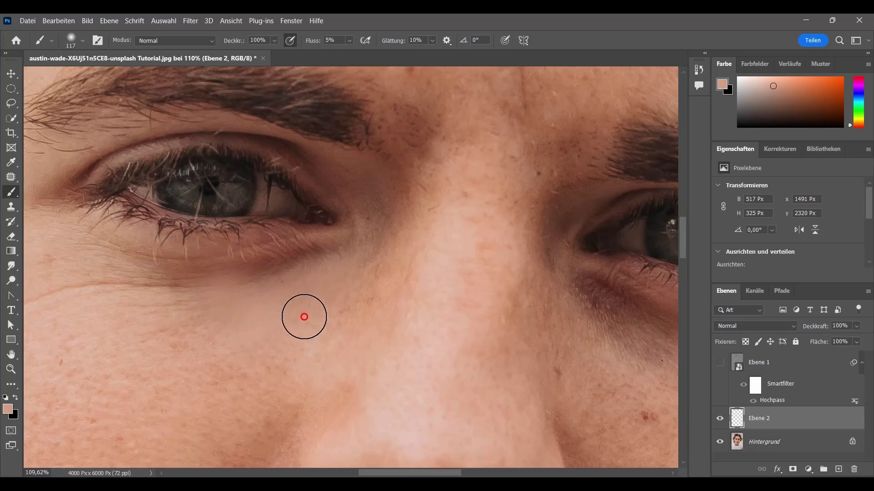
alt+click(363, 287)
drag(361, 278, 317, 272)
alt+click(371, 273)
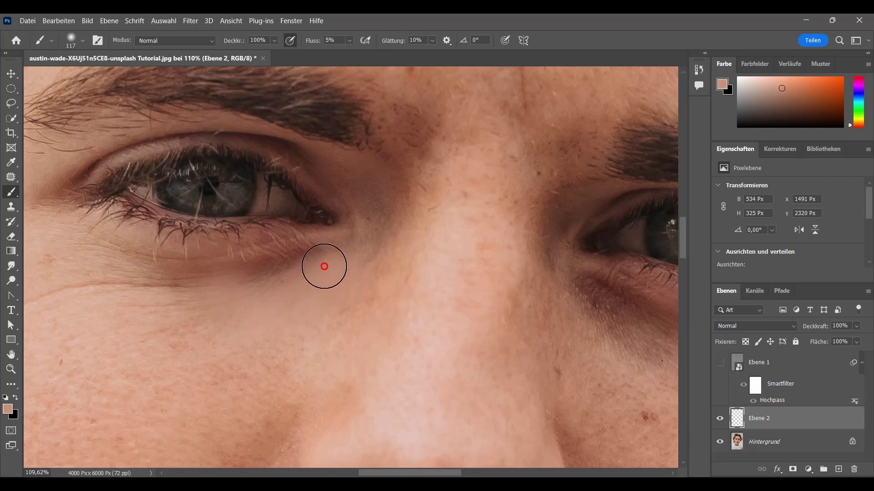
scroll(317, 273, down, 2)
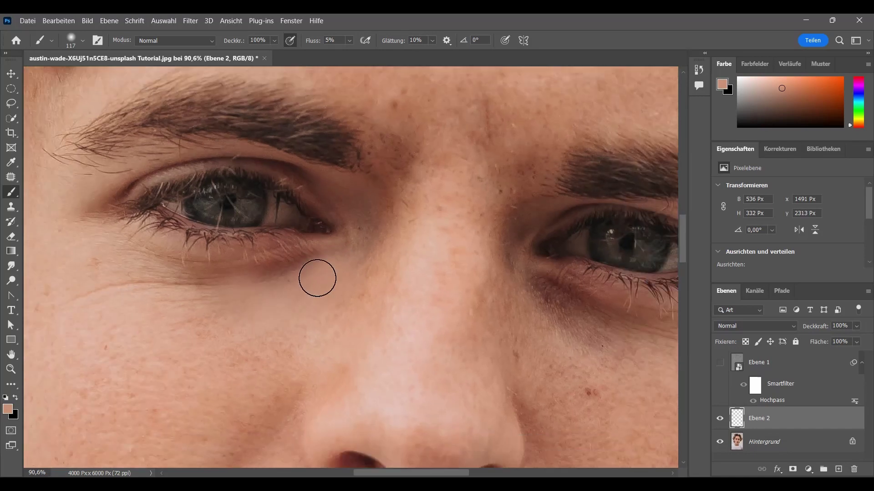
alt+click(331, 298)
mouse_move(324, 289)
mouse_down()
mouse_move(336, 304)
mouse_move(292, 314)
mouse_move(305, 263)
mouse_up()
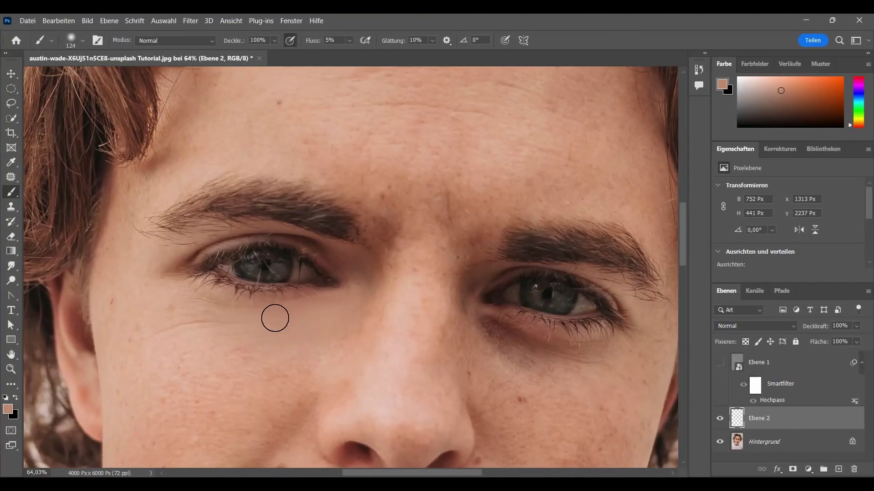
scroll(359, 419, up, 1)
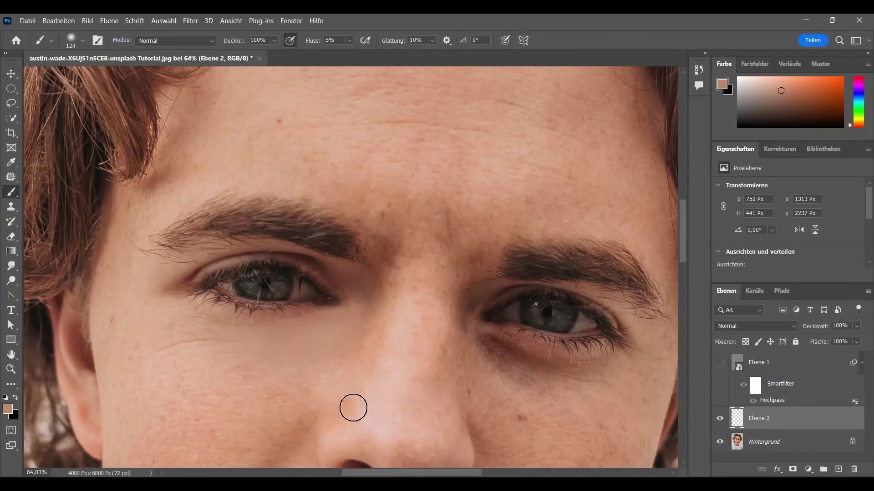
scroll(389, 465, right, 3)
scroll(382, 411, up, 2)
Sample skin beneath the right eye and softly paint over its shadow on Ebene 2.
scroll(382, 410, up, 1)
scroll(336, 390, down, 1)
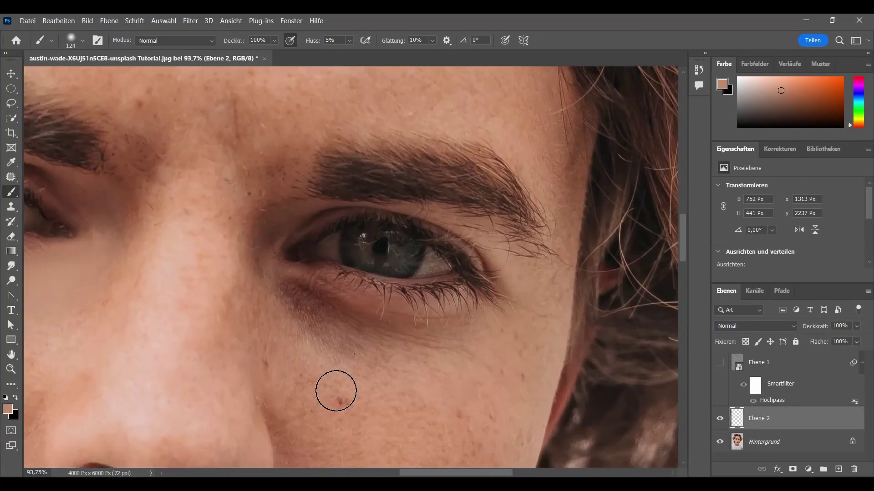
alt+click(306, 344)
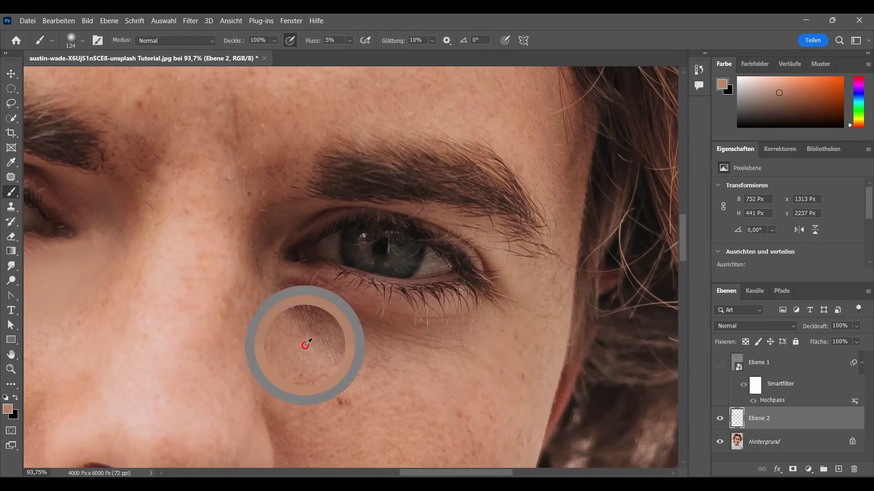
mouse_move(307, 324)
mouse_down()
mouse_move(342, 351)
mouse_move(302, 316)
mouse_move(374, 363)
mouse_move(312, 314)
mouse_up()
alt+click(398, 360)
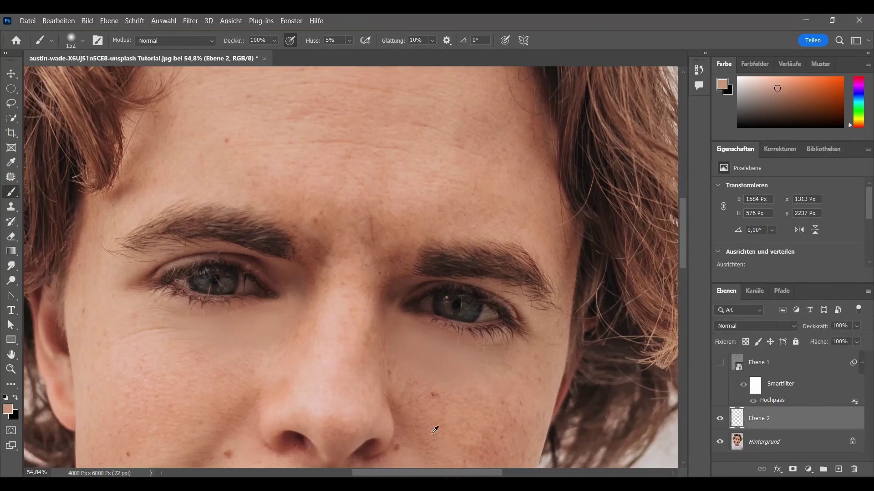
scroll(433, 417, down, 3)
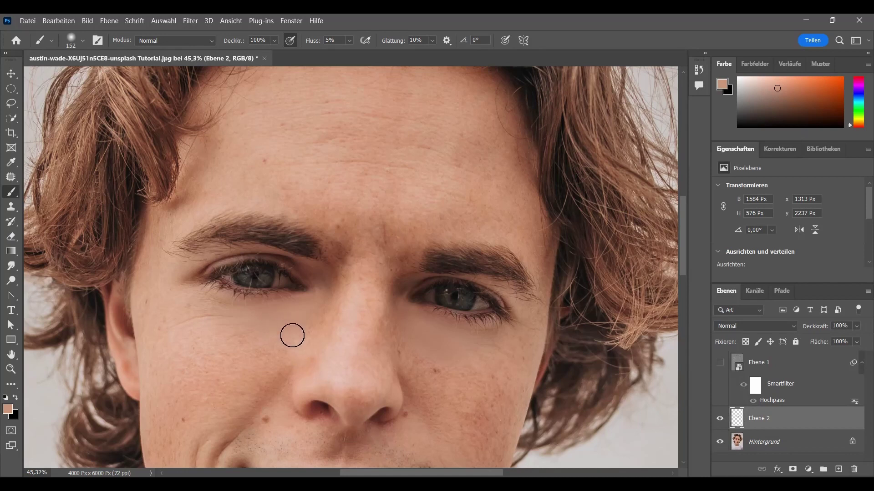
scroll(292, 336, up, 1)
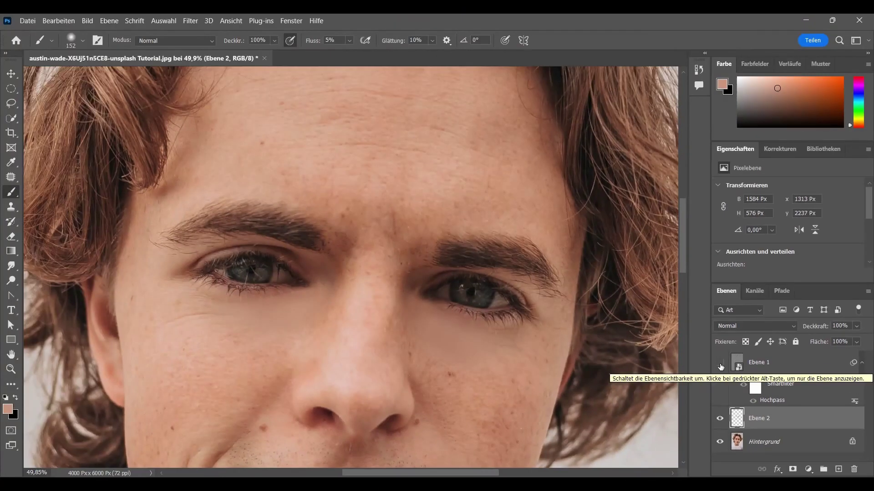
Toggle Ebene 1's visibility to compare the portrait with and without high-pass sharpening.
click(720, 363)
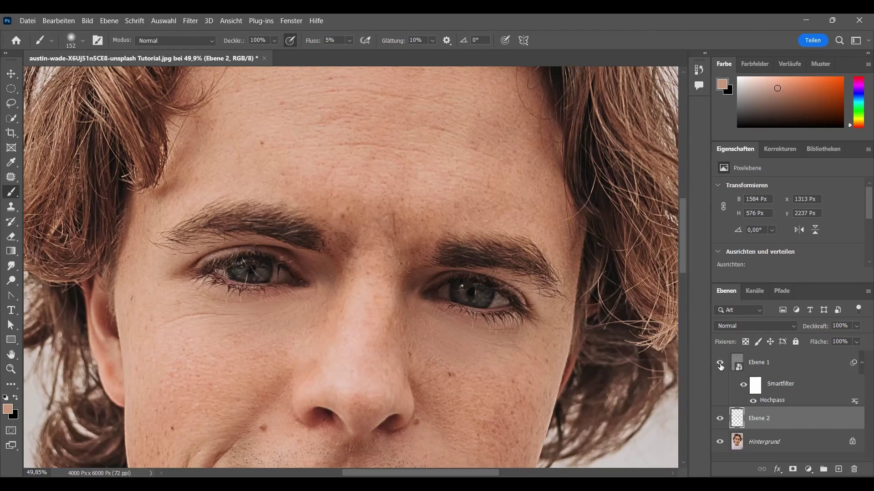
click(720, 364)
Alt-click the Ebene 1 / Ebene 2 border to make Ebene 1 a clipping mask.
scroll(353, 318, up, 1)
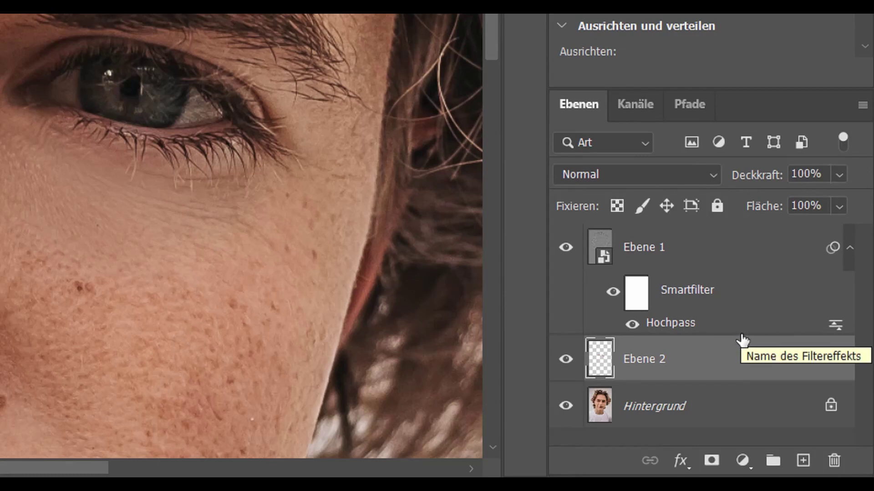
drag(742, 334, 742, 329)
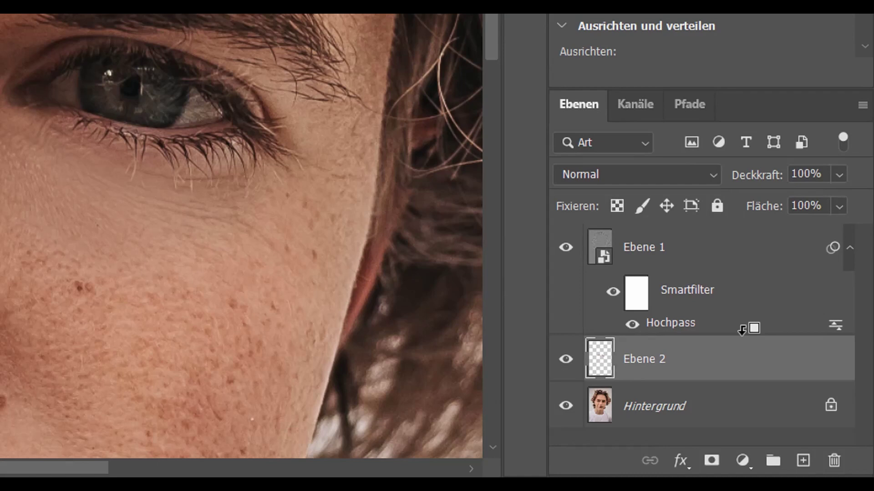
alt+click(741, 328)
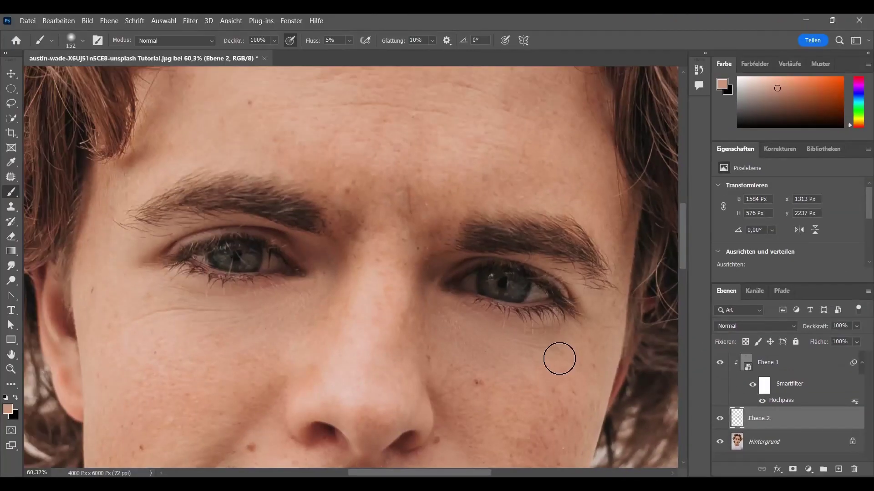
scroll(564, 394, down, 3)
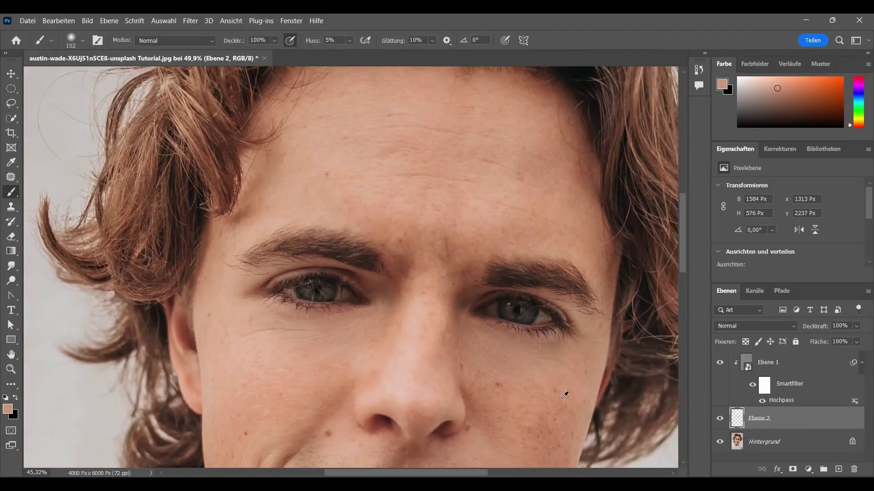
scroll(478, 474, down, 1)
scroll(500, 447, down, 1)
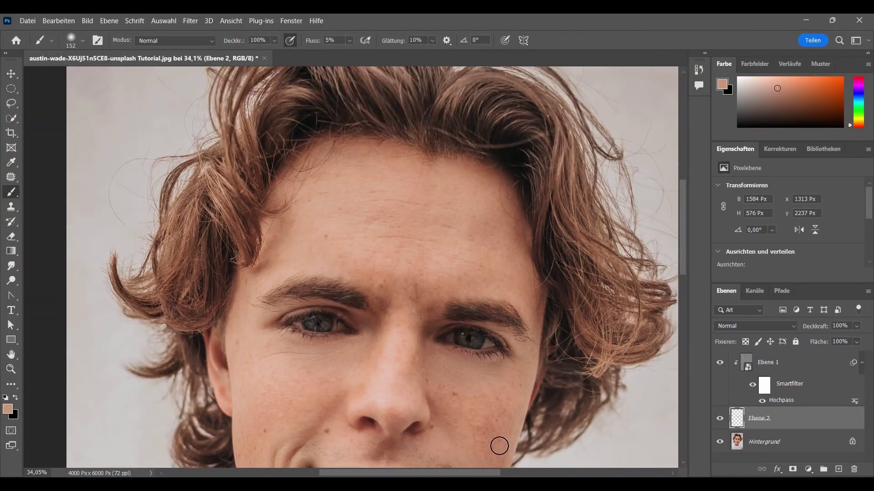
scroll(494, 460, down, 1)
scroll(495, 473, down, 1)
scroll(494, 473, down, 3)
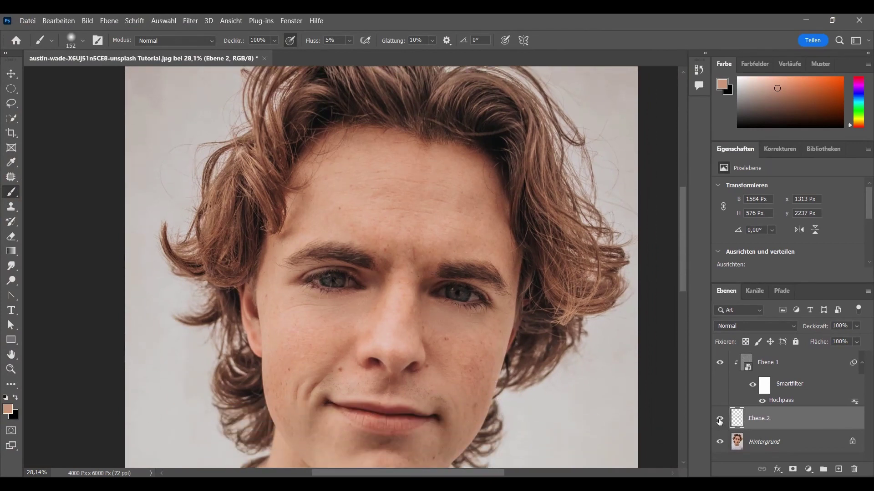
click(719, 419)
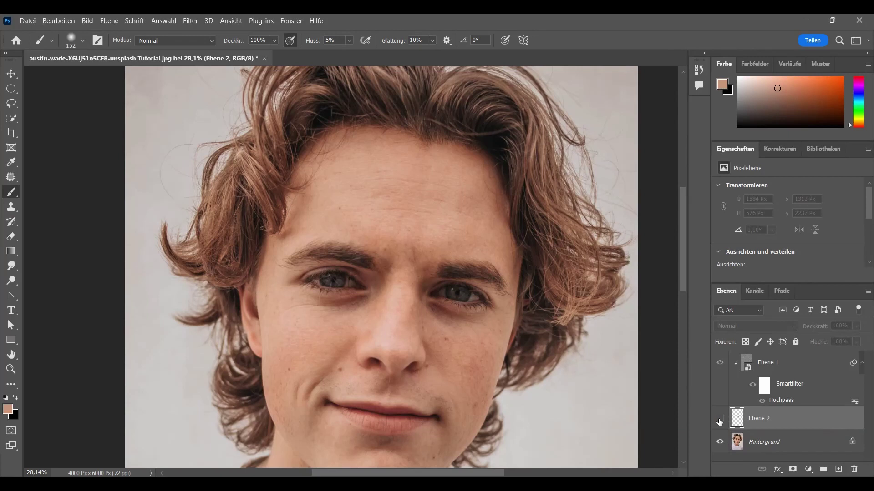
click(719, 420)
click(720, 420)
click(719, 419)
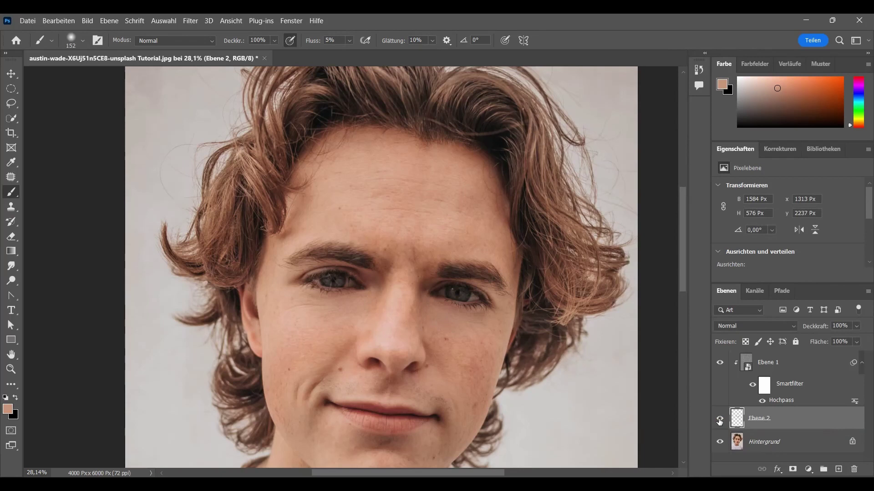
scroll(419, 312, up, 1)
scroll(343, 292, up, 3)
scroll(357, 312, up, 2)
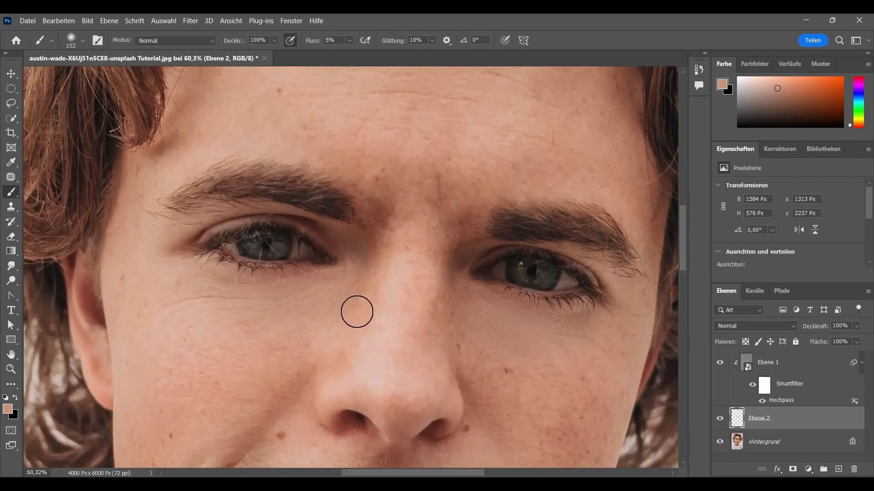
scroll(357, 312, up, 1)
scroll(365, 315, up, 1)
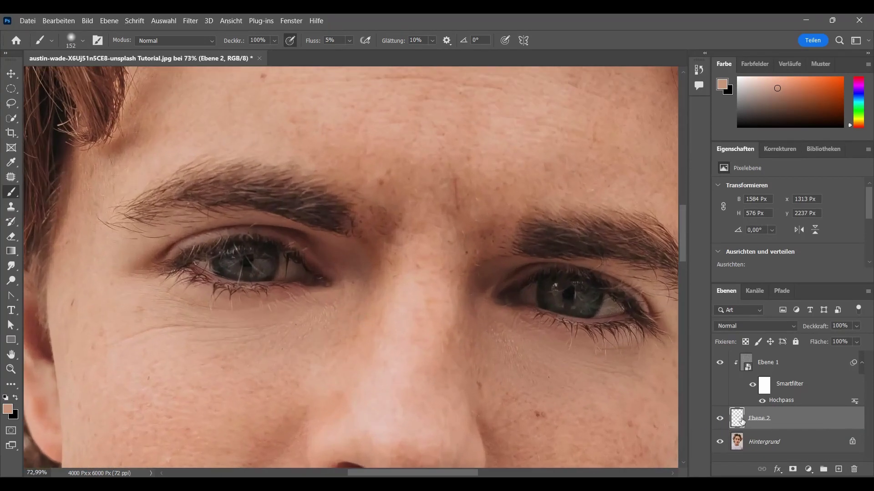
Sample face skin and paint another soft stroke over the under-eye shadow.
alt+click(367, 272)
drag(373, 287, 361, 288)
scroll(476, 337, down, 3)
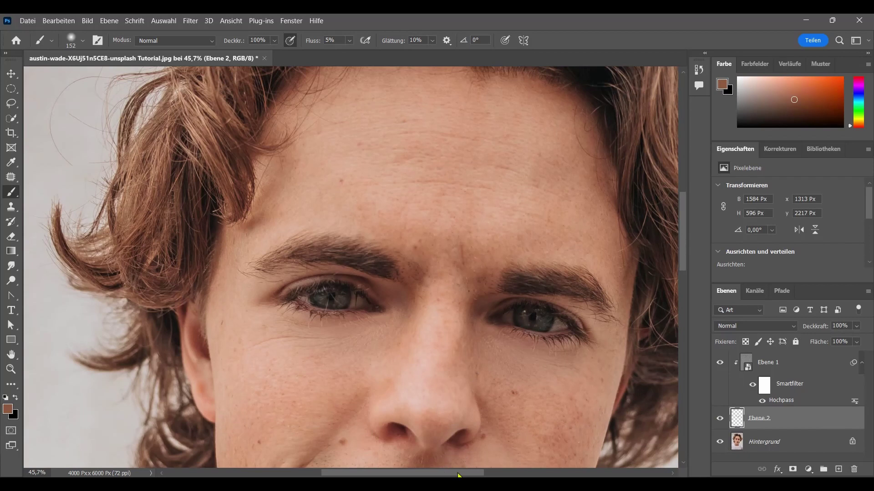
scroll(476, 444, up, 2)
scroll(483, 423, up, 1)
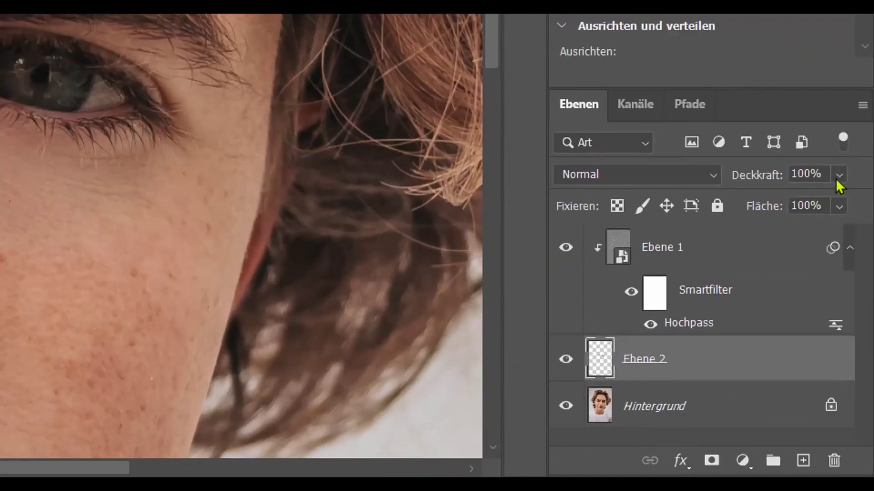
Lower Ebene 2's opacity (Deckkraft) to 73%.
click(856, 326)
drag(865, 341, 855, 340)
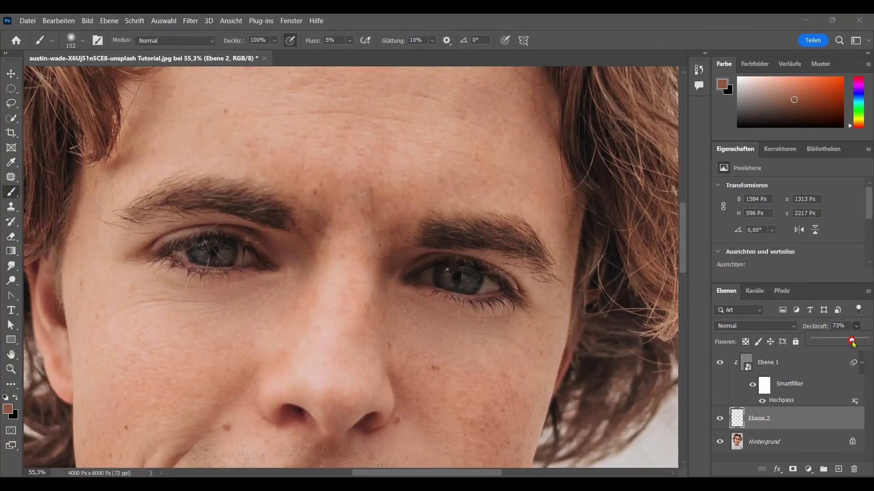
alt+scroll(500, 386, down, 3)
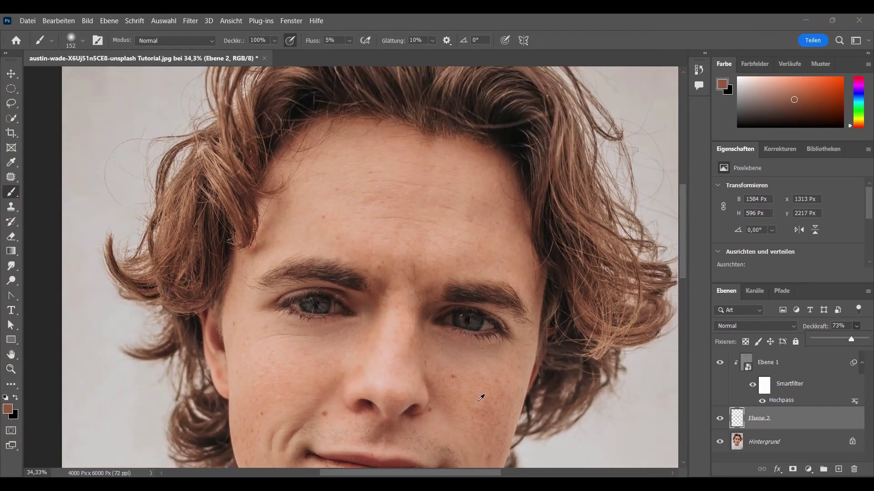
scroll(476, 416, down, 1)
alt+scroll(496, 391, up, 1)
scroll(487, 336, up, 1)
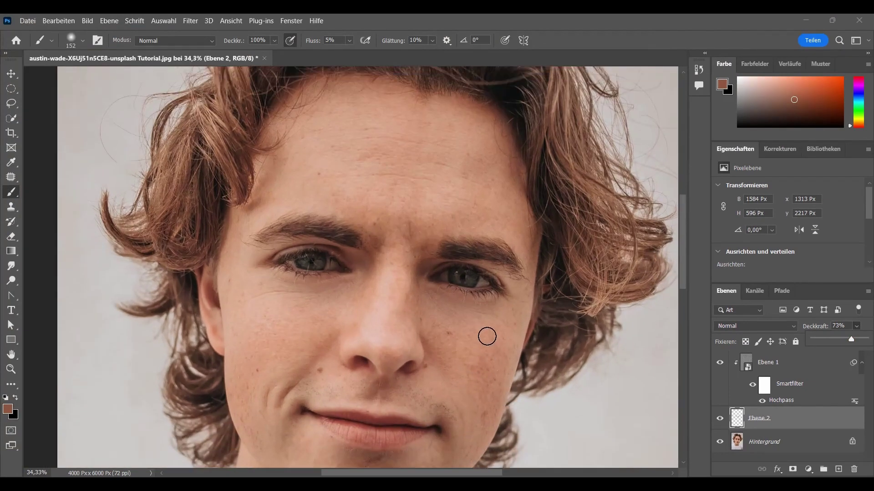
alt+scroll(487, 336, up, 1)
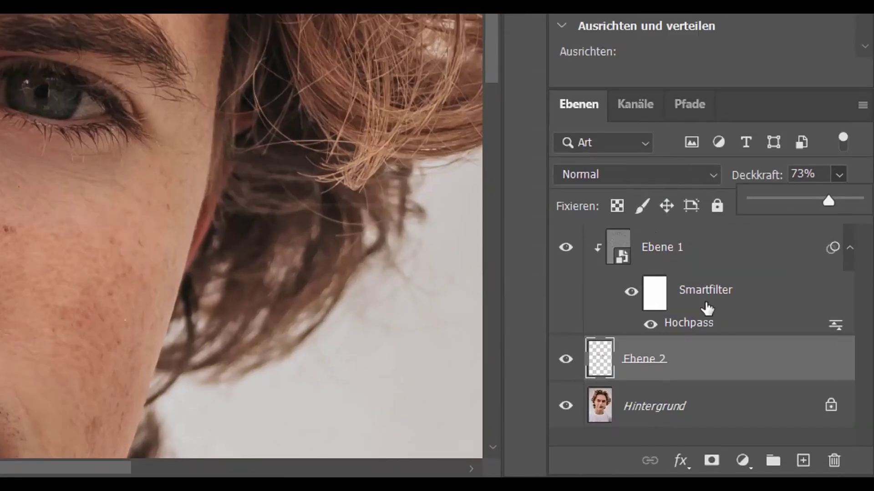
Re-edit the Hochpass smart filter on Ebene 1 to a radius of 9,8 pixels.
click(686, 328)
double_click(686, 328)
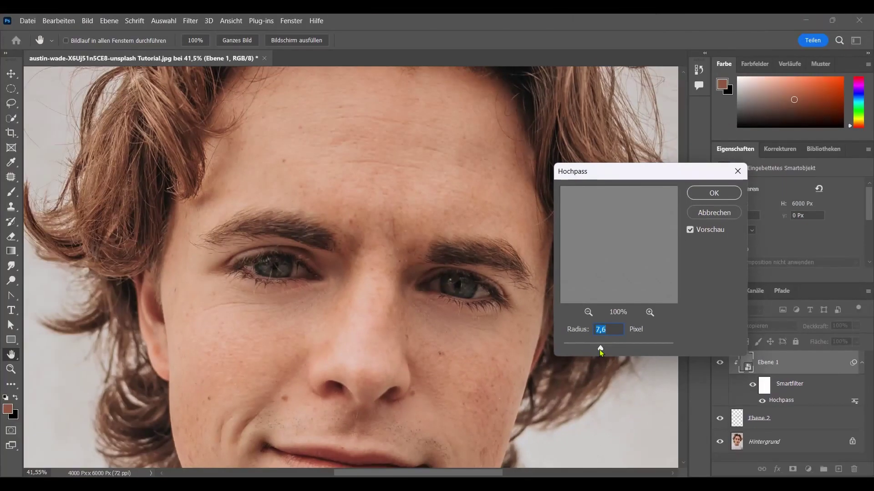
drag(602, 352, 617, 353)
scroll(411, 326, up, 3)
drag(617, 354, 607, 349)
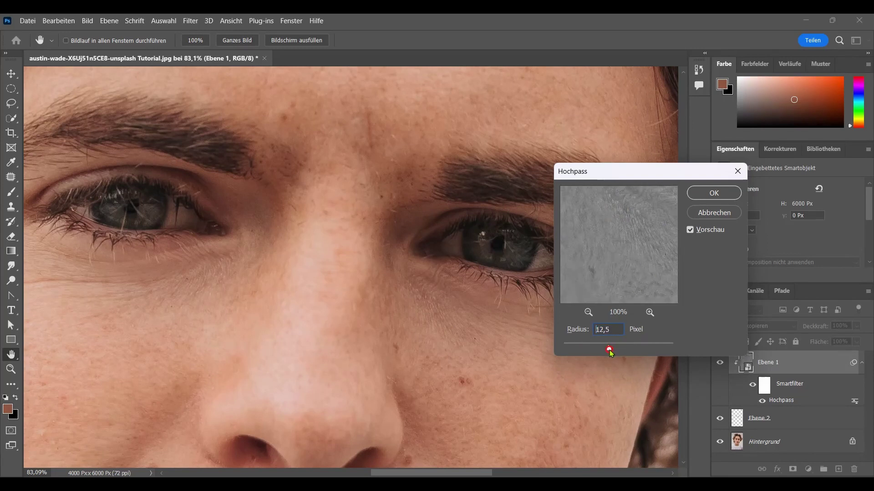
click(705, 193)
key(b)
scroll(556, 303, down, 5)
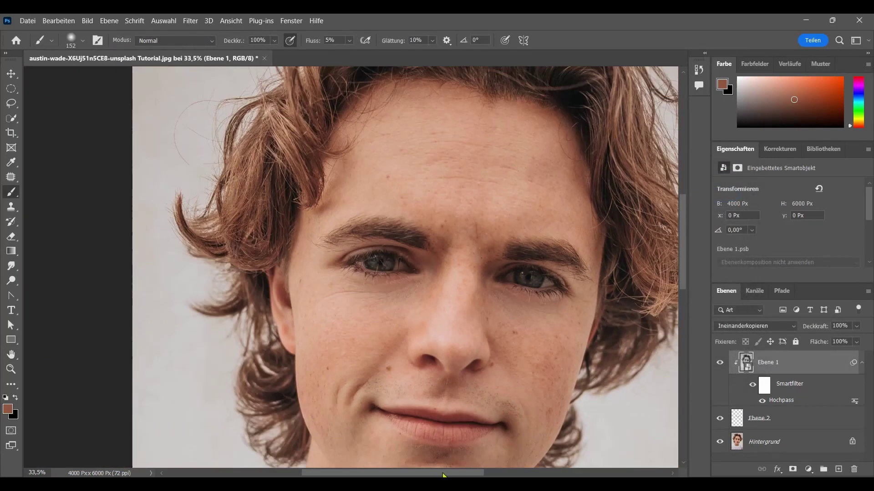
drag(442, 475, 474, 476)
scroll(363, 335, up, 2)
scroll(354, 338, down, 2)
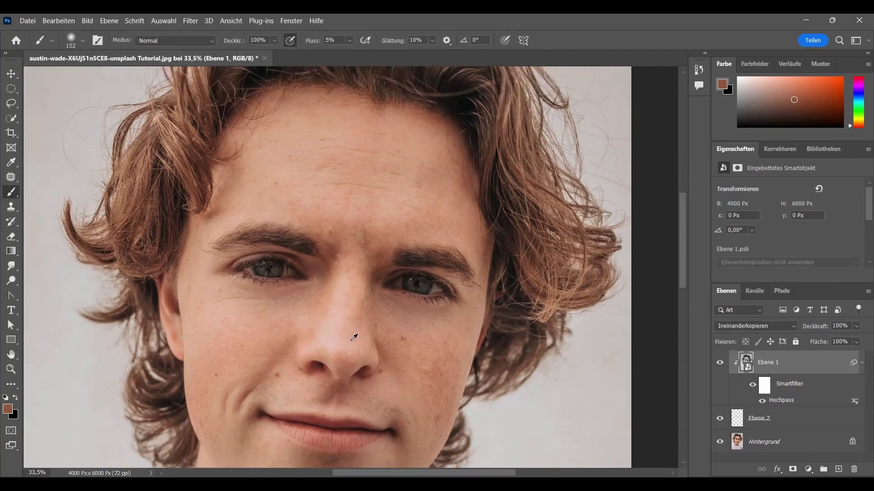
scroll(354, 338, down, 1)
click(720, 419)
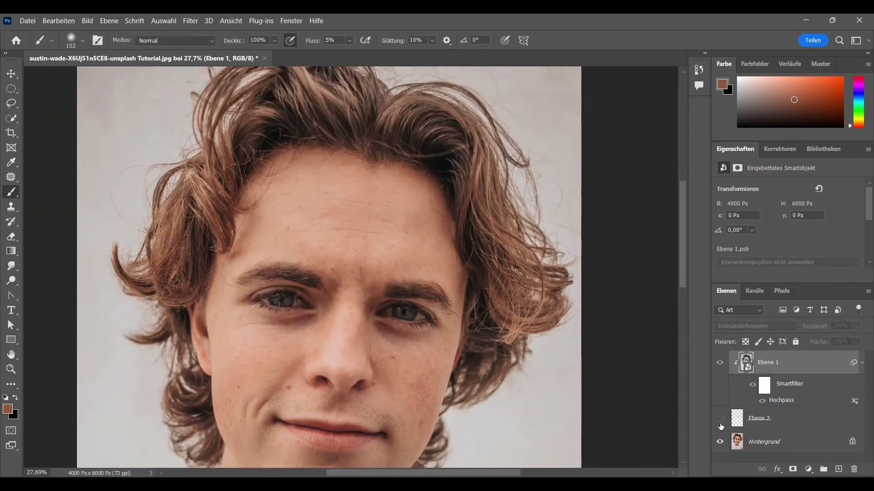
click(720, 425)
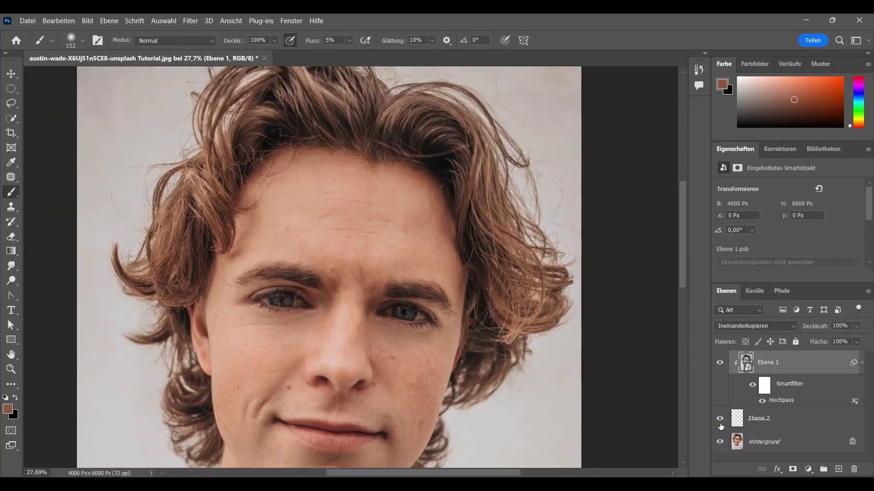
scroll(412, 370, down, 1)
scroll(383, 326, down, 1)
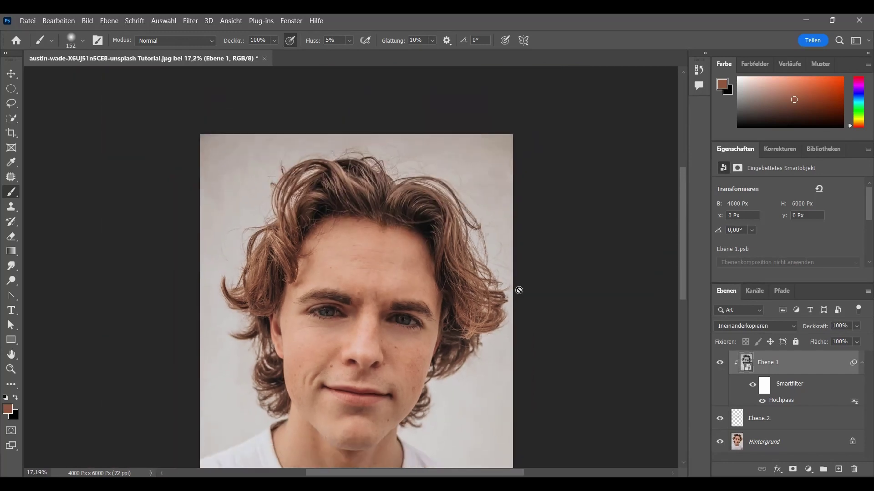
scroll(563, 302, up, 1)
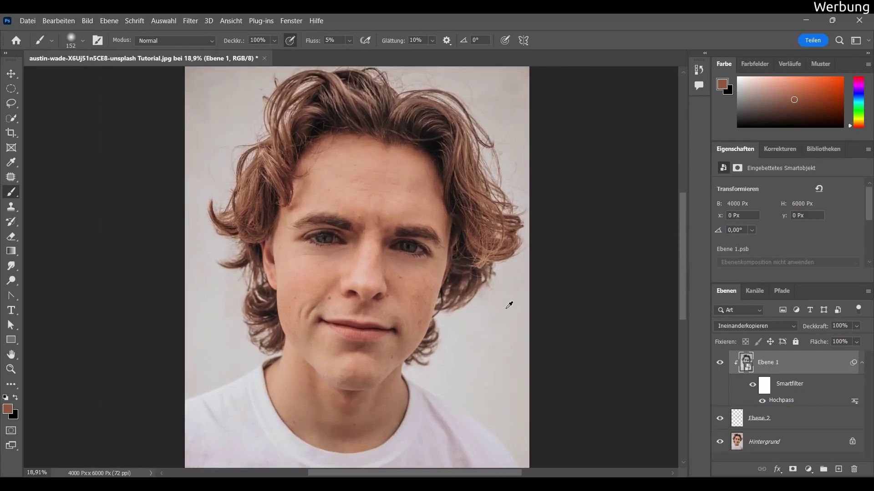
scroll(509, 305, up, 1)
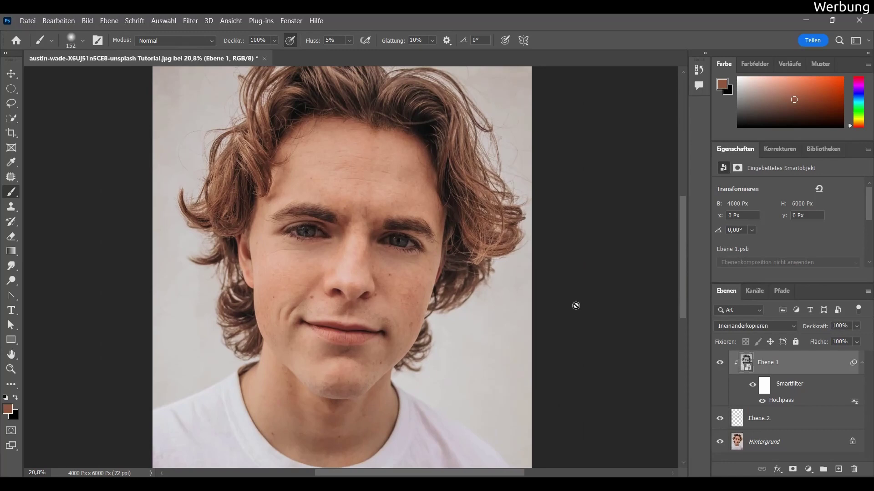